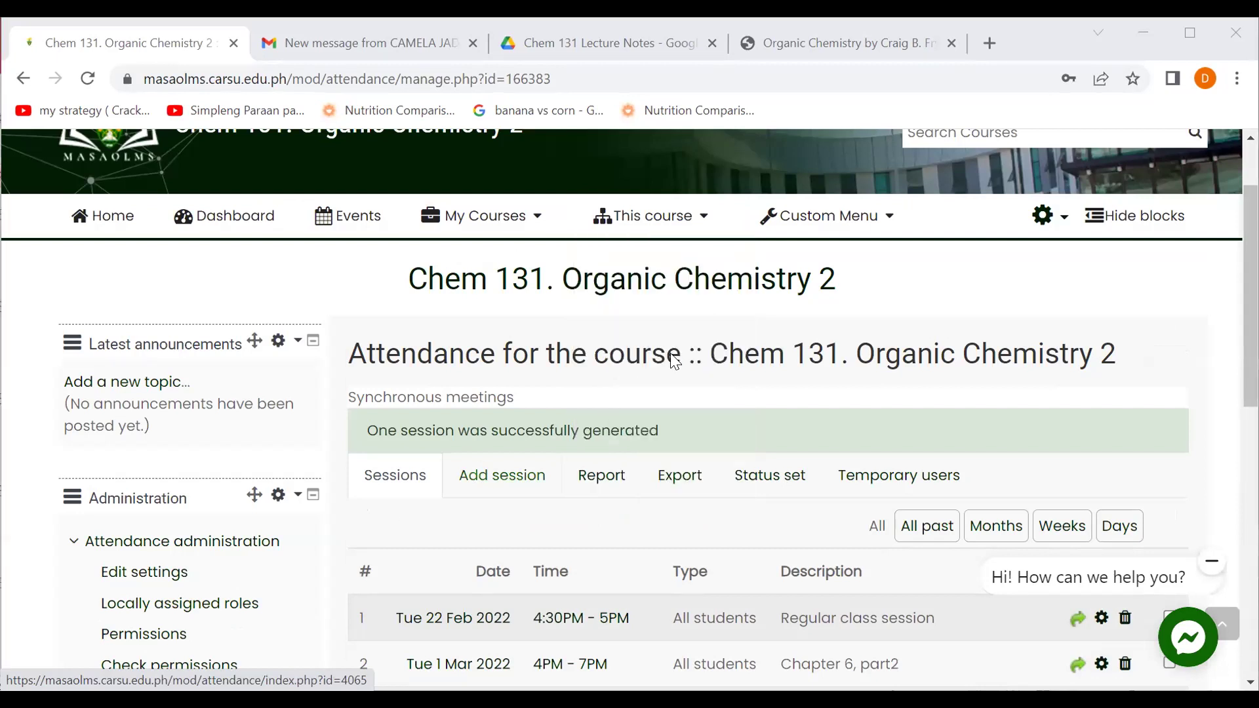
Step: Open the attendance report for the Chem 131. Organic Chemistry 2 course
scroll(693, 337, down, 2)
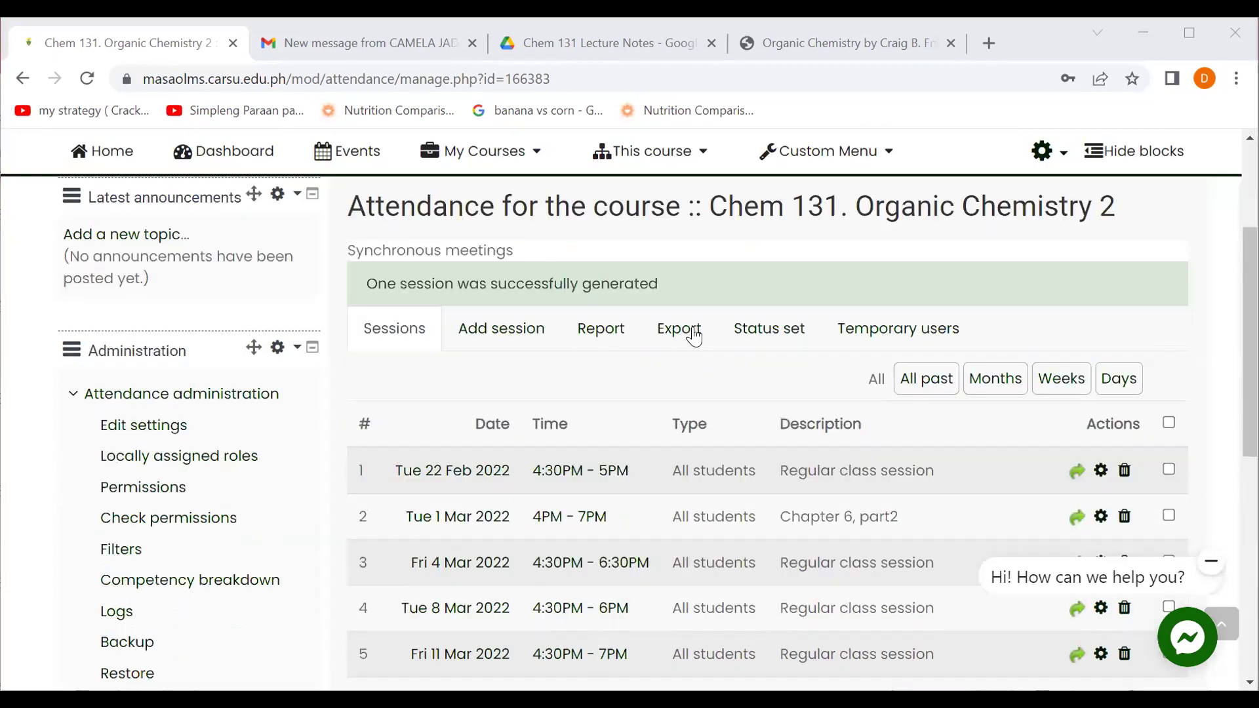
click(686, 334)
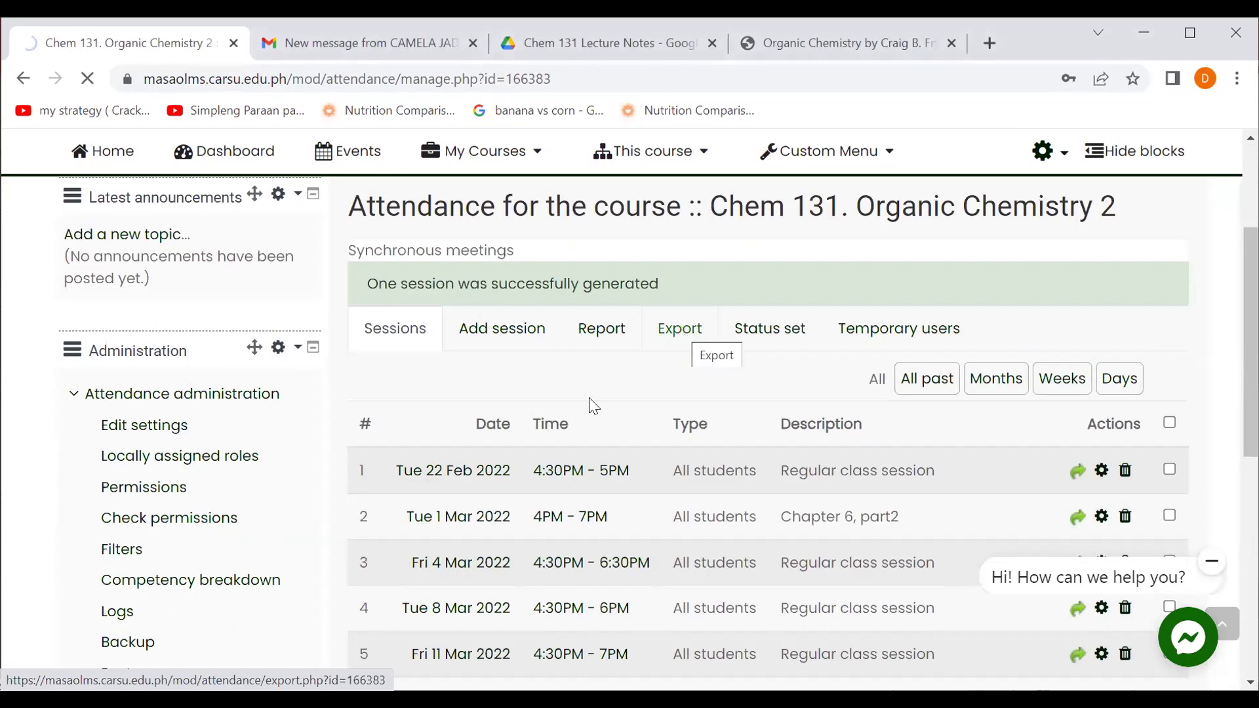
scroll(689, 517, down, 4)
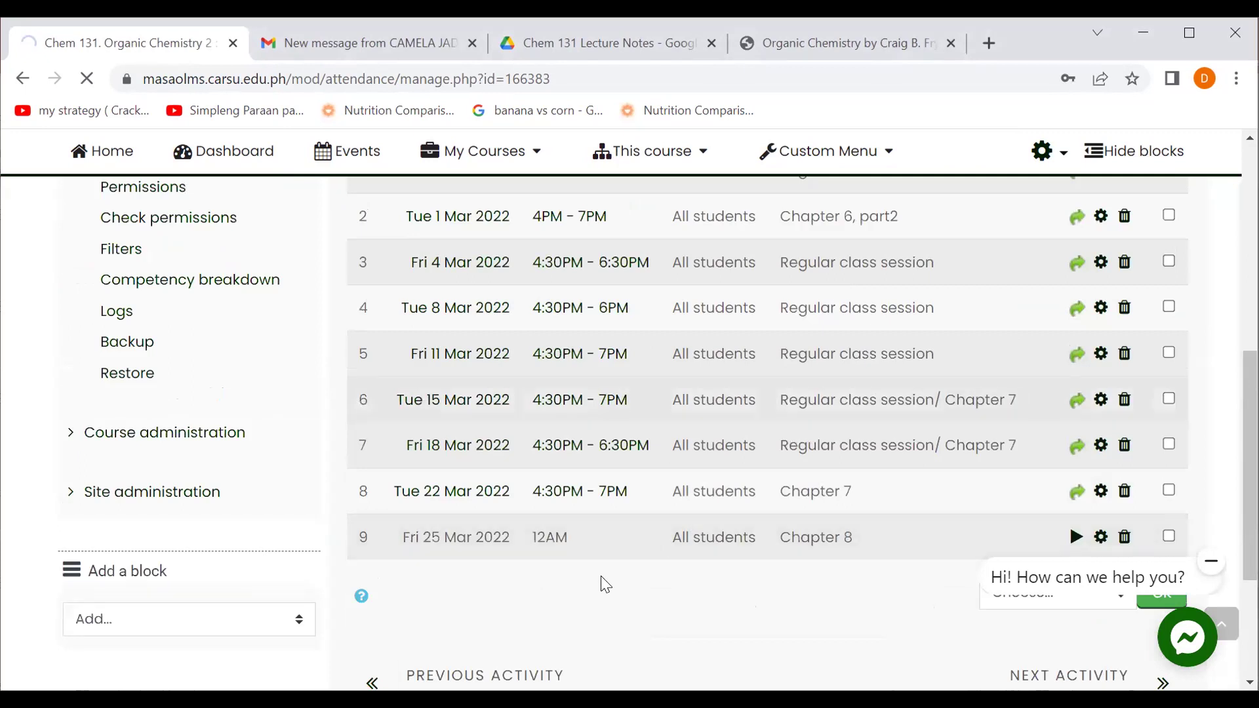
scroll(158, 426, up, 4)
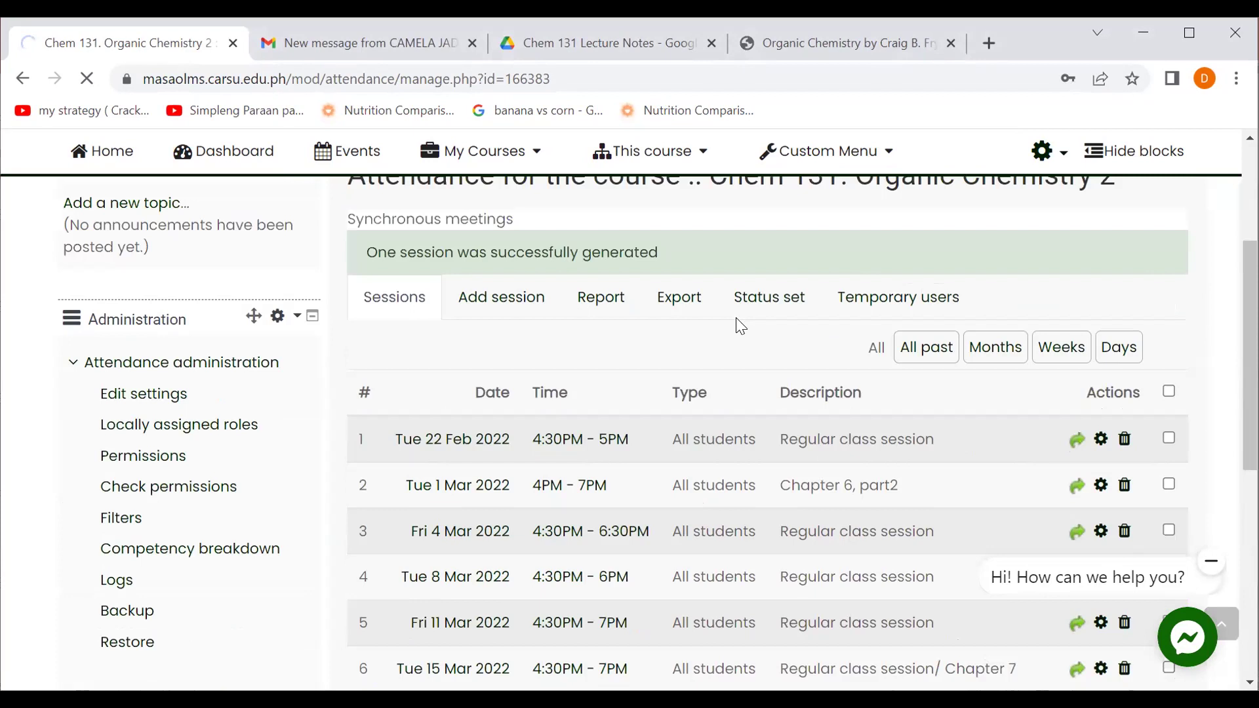
click(600, 329)
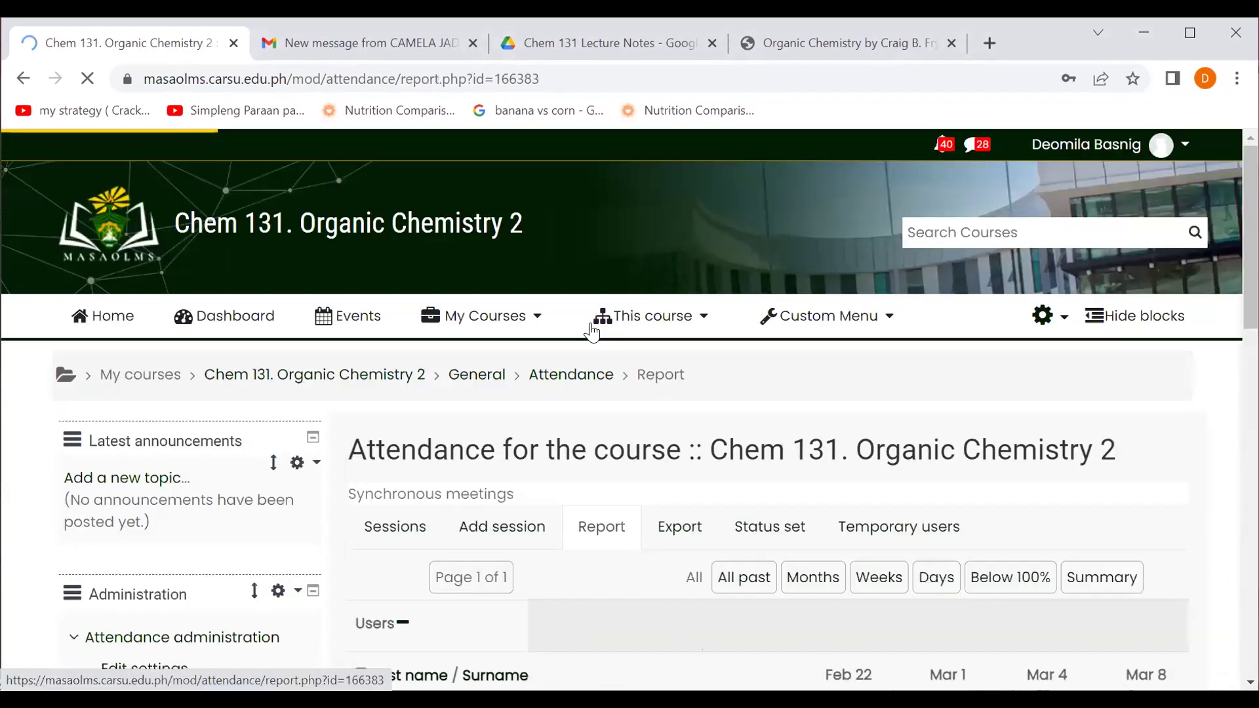
Step: Examine every student's attendance marks in the report, including the taken sessions, points and percentage columns
scroll(780, 433, down, 5)
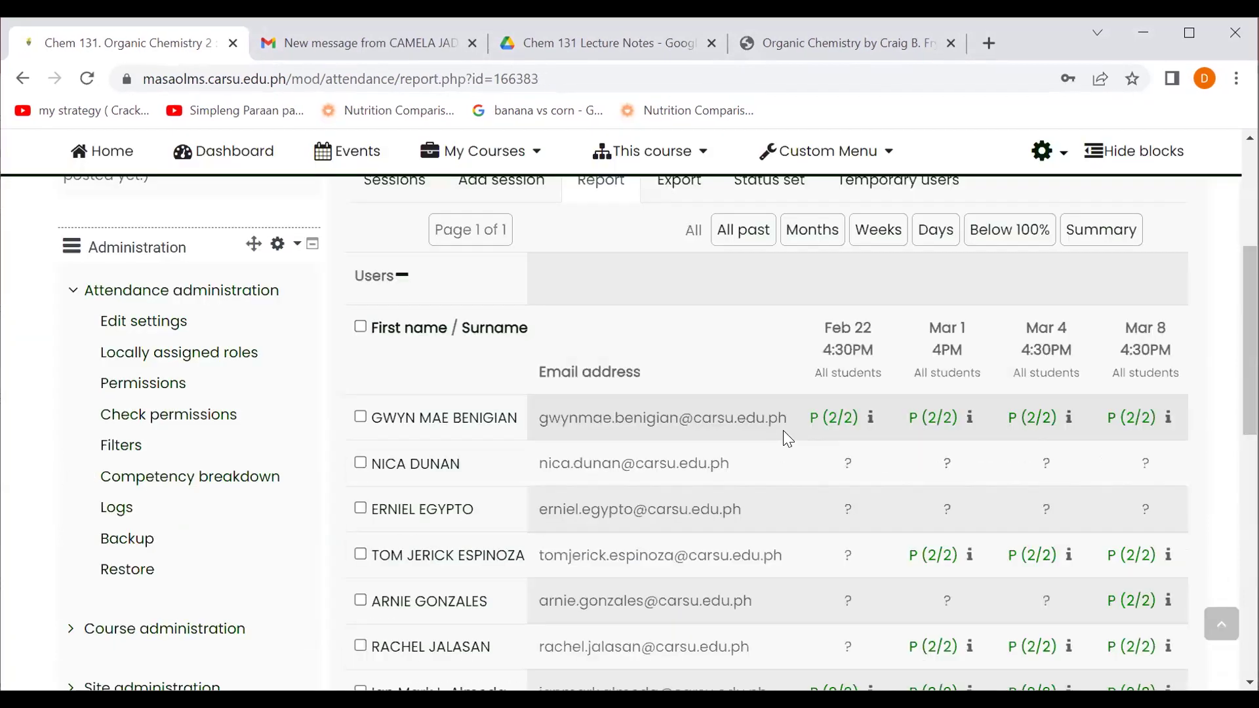
scroll(784, 430, down, 7)
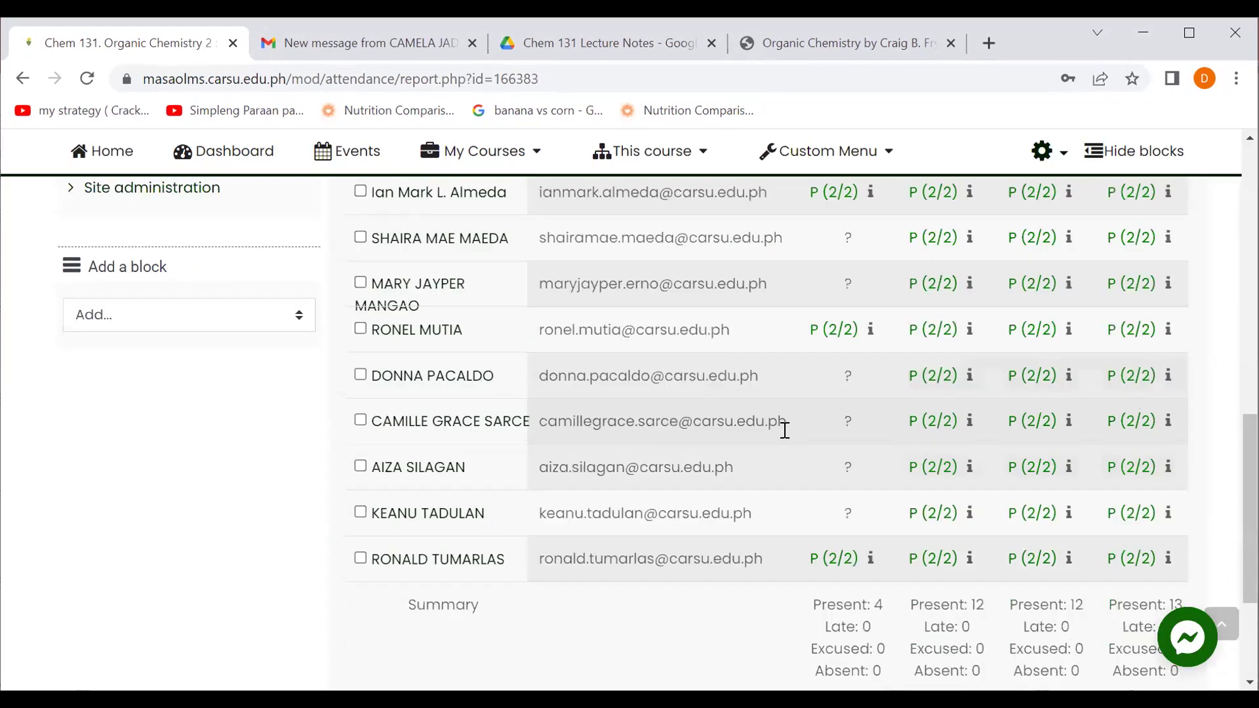
scroll(783, 430, up, 6)
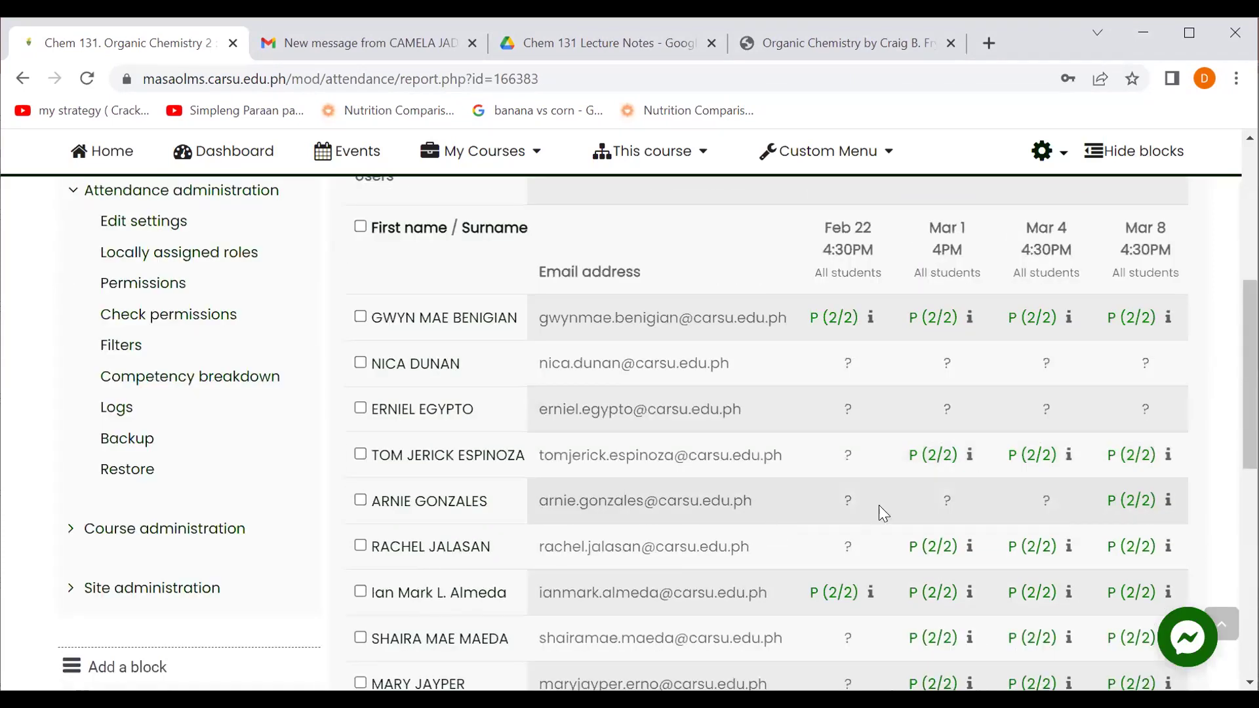
scroll(900, 514, down, 8)
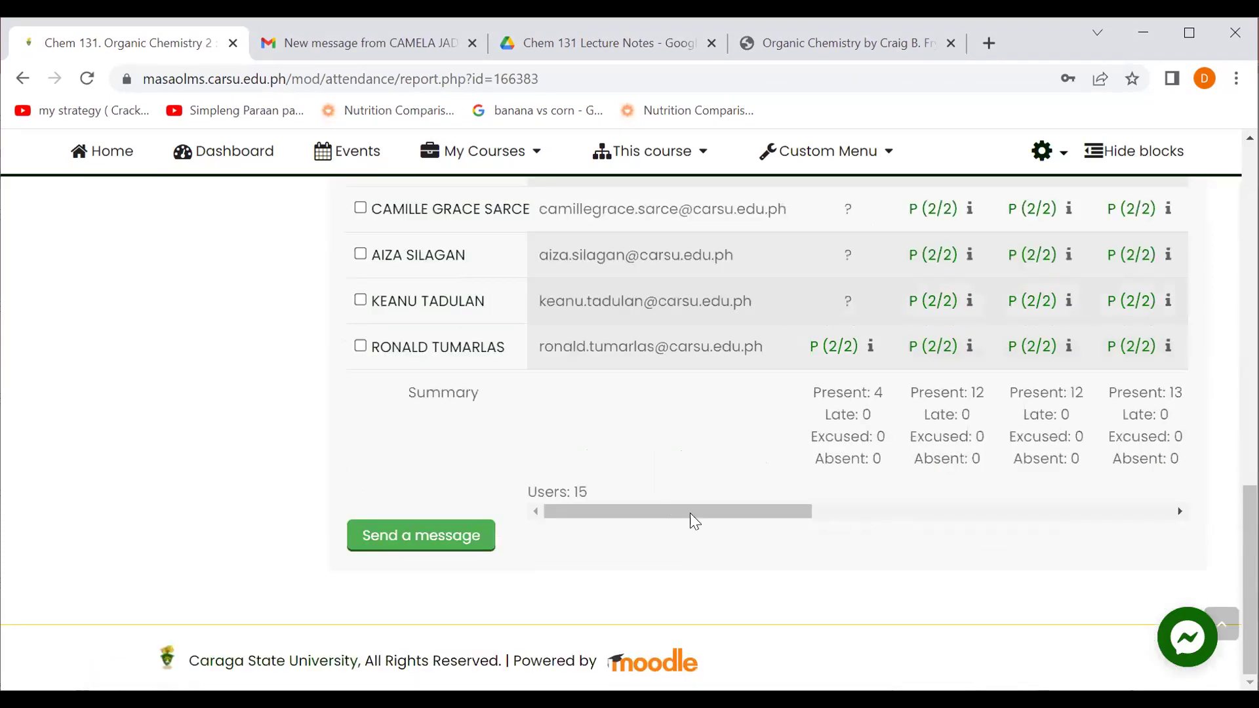
drag(690, 512, 1084, 541)
scroll(1042, 509, up, 6)
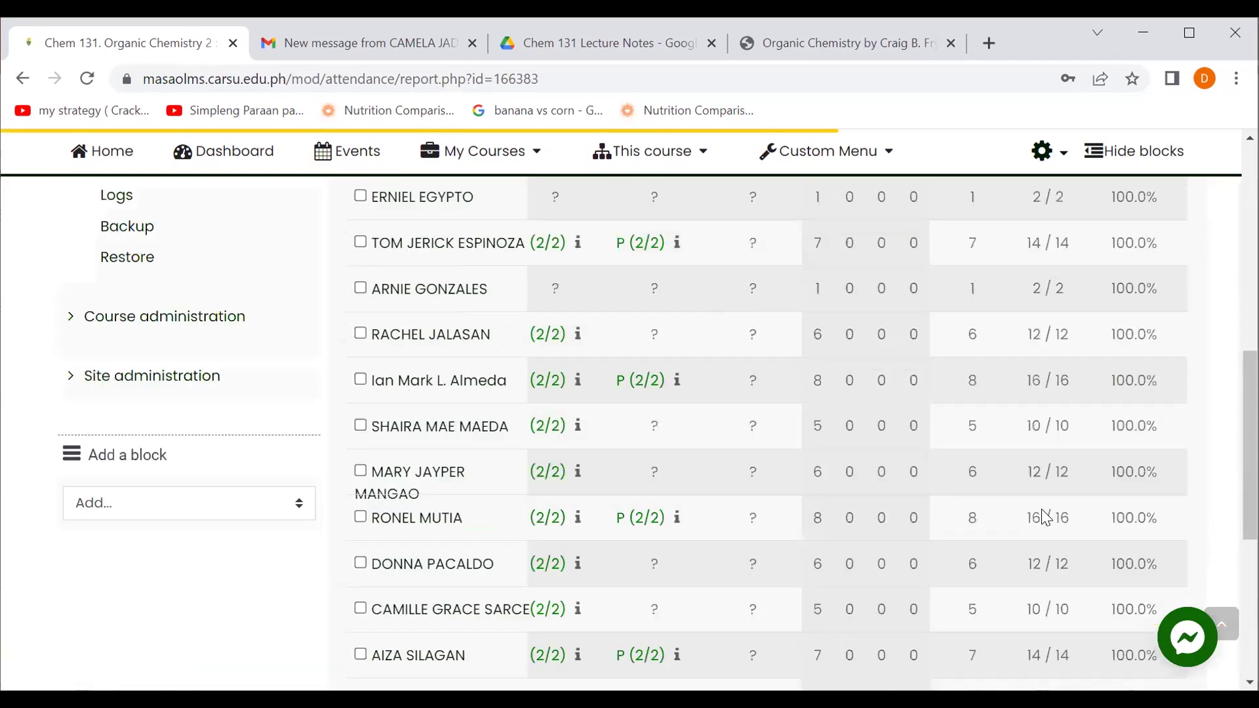
scroll(1042, 509, up, 6)
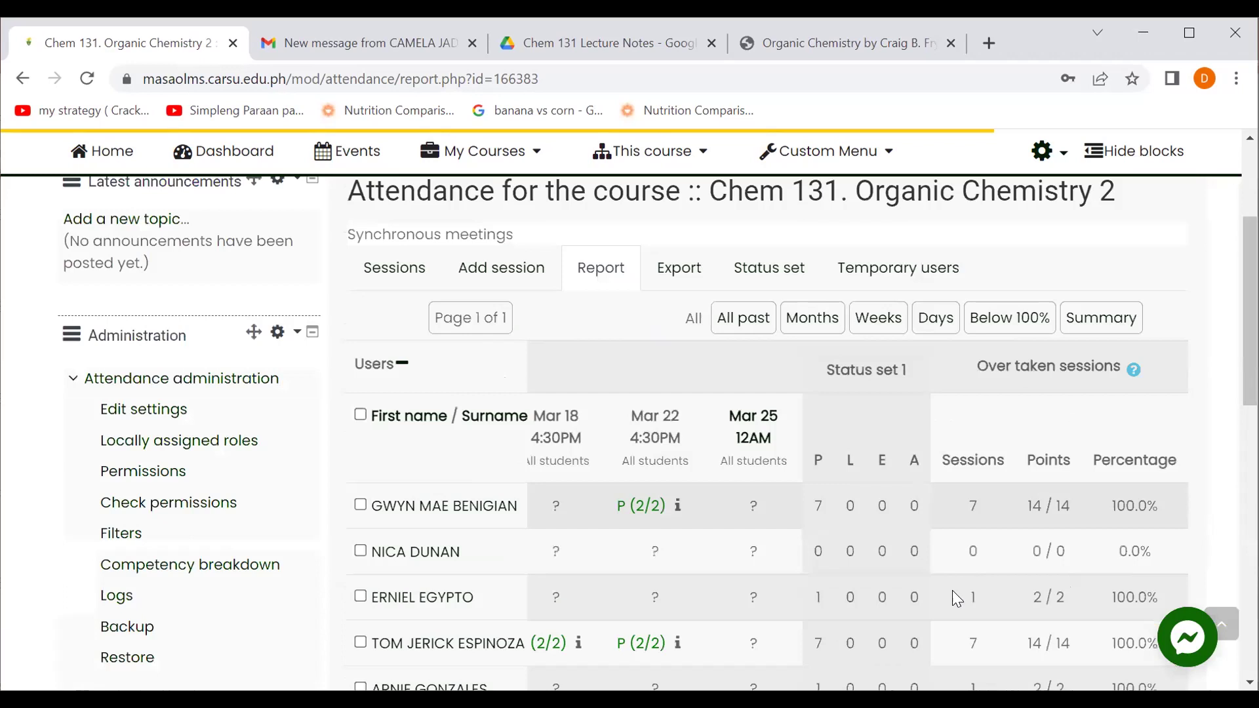
scroll(953, 594, down, 2)
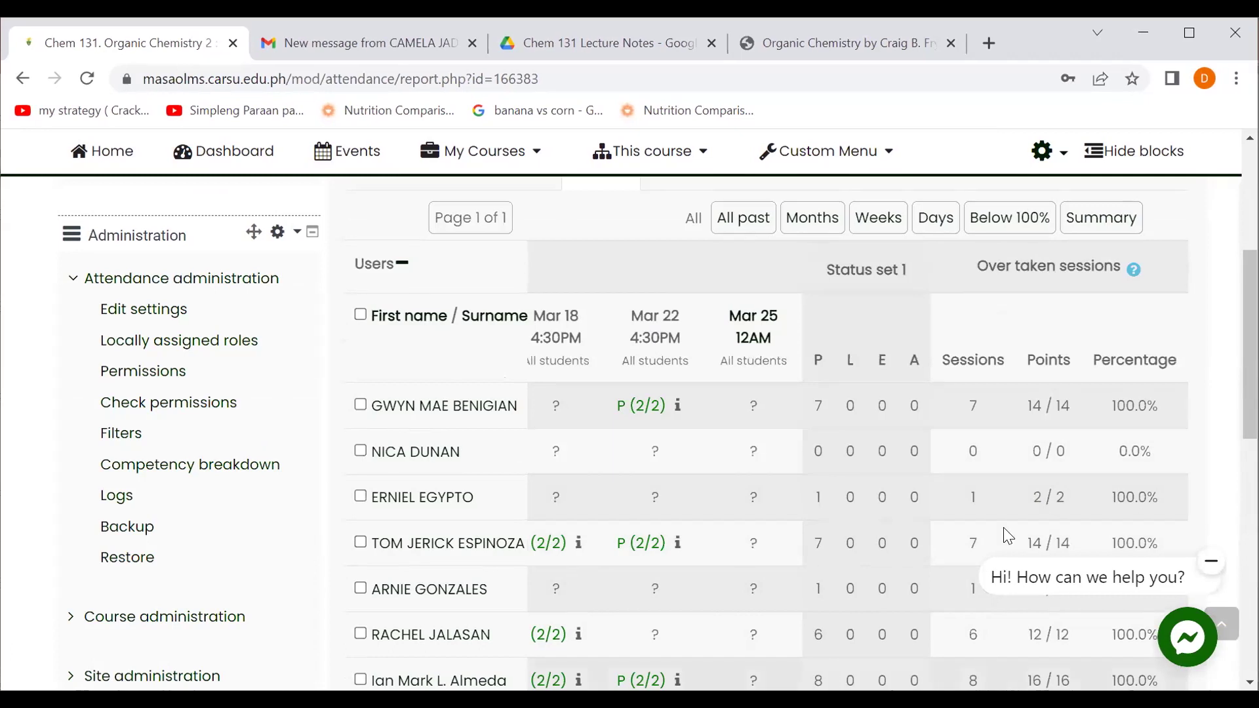
scroll(1003, 512, down, 5)
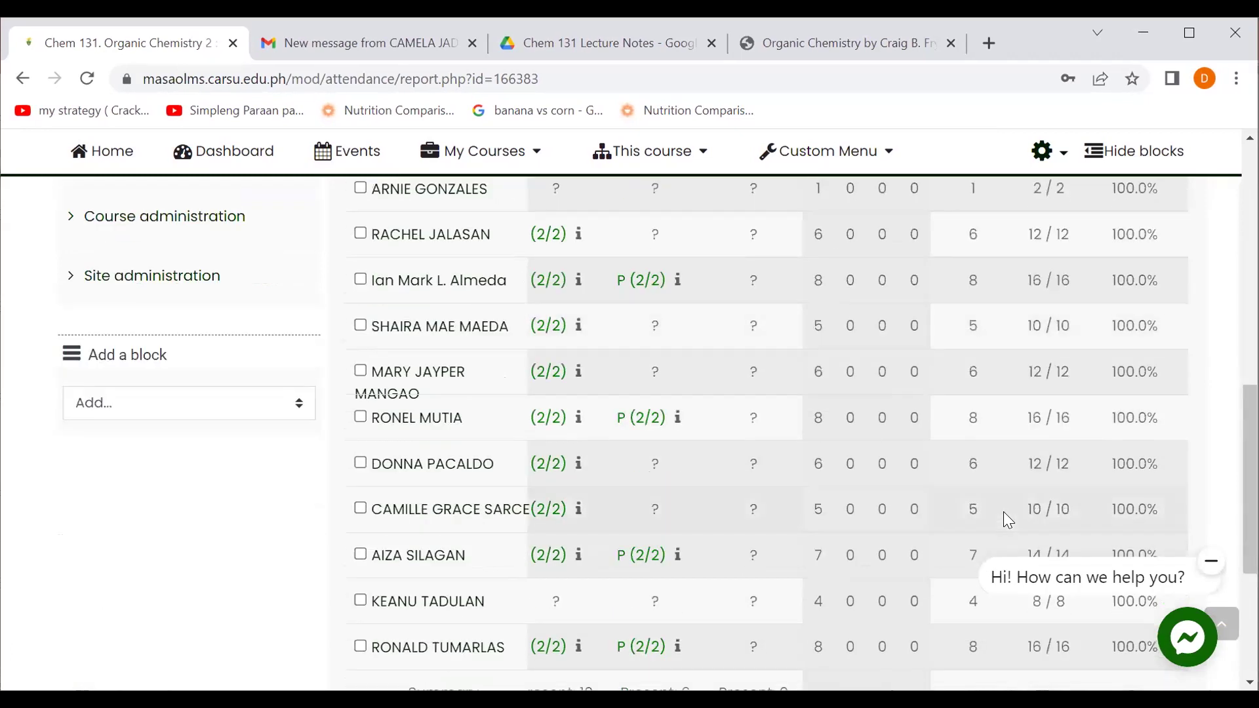
scroll(1003, 512, down, 4)
Step: Review the students' marks and the attendance summary for the Feb 22, Mar 1, Mar 4 and Mar 8 sessions
drag(1014, 514, 565, 539)
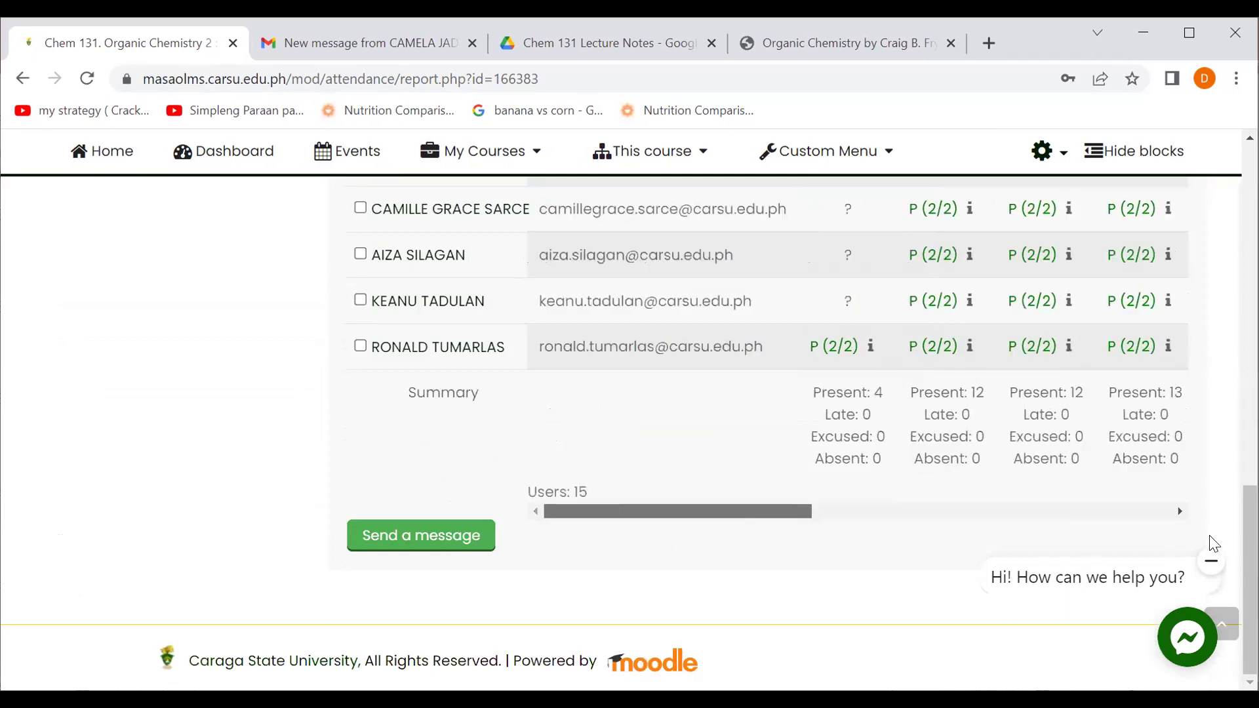
drag(1251, 577, 1250, 365)
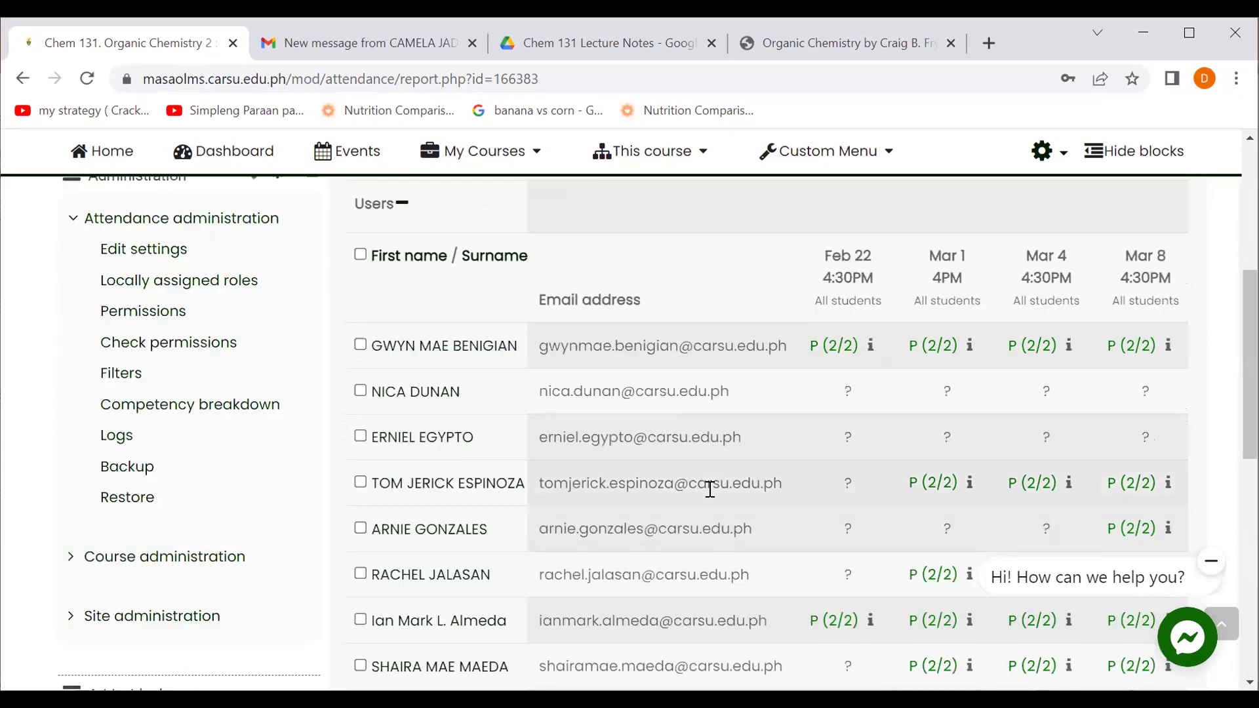
scroll(709, 489, down, 2)
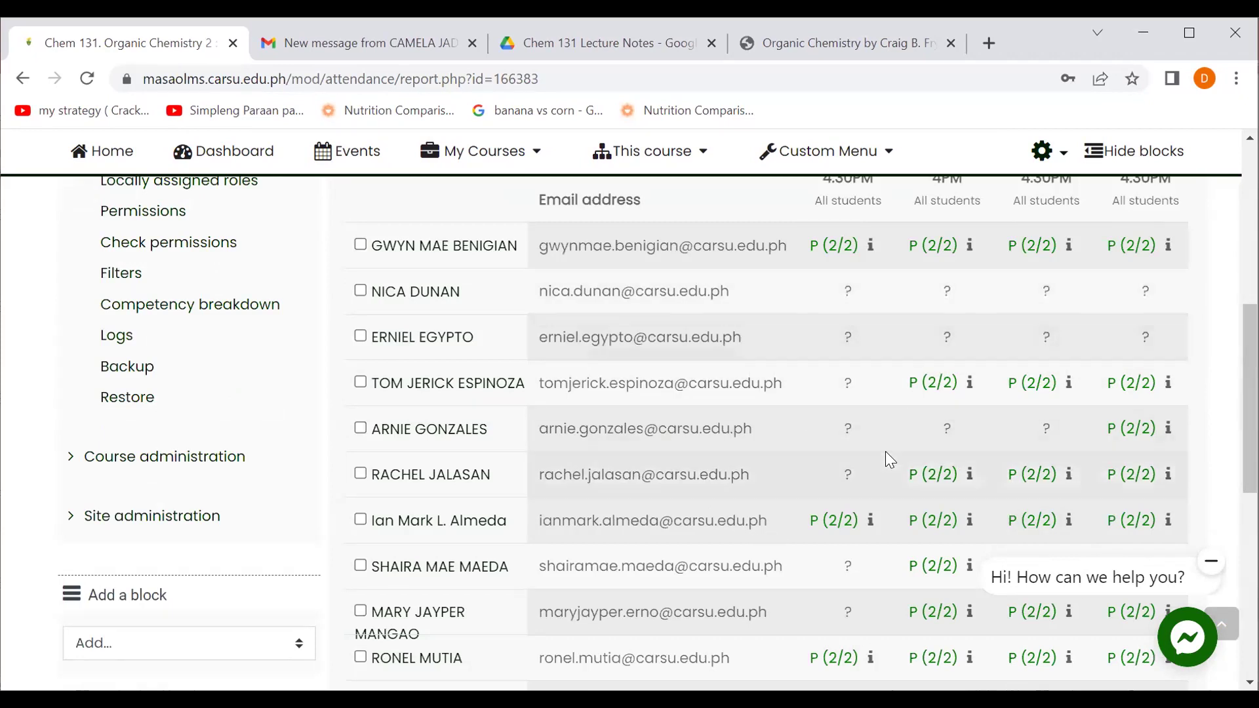
scroll(886, 458, up, 2)
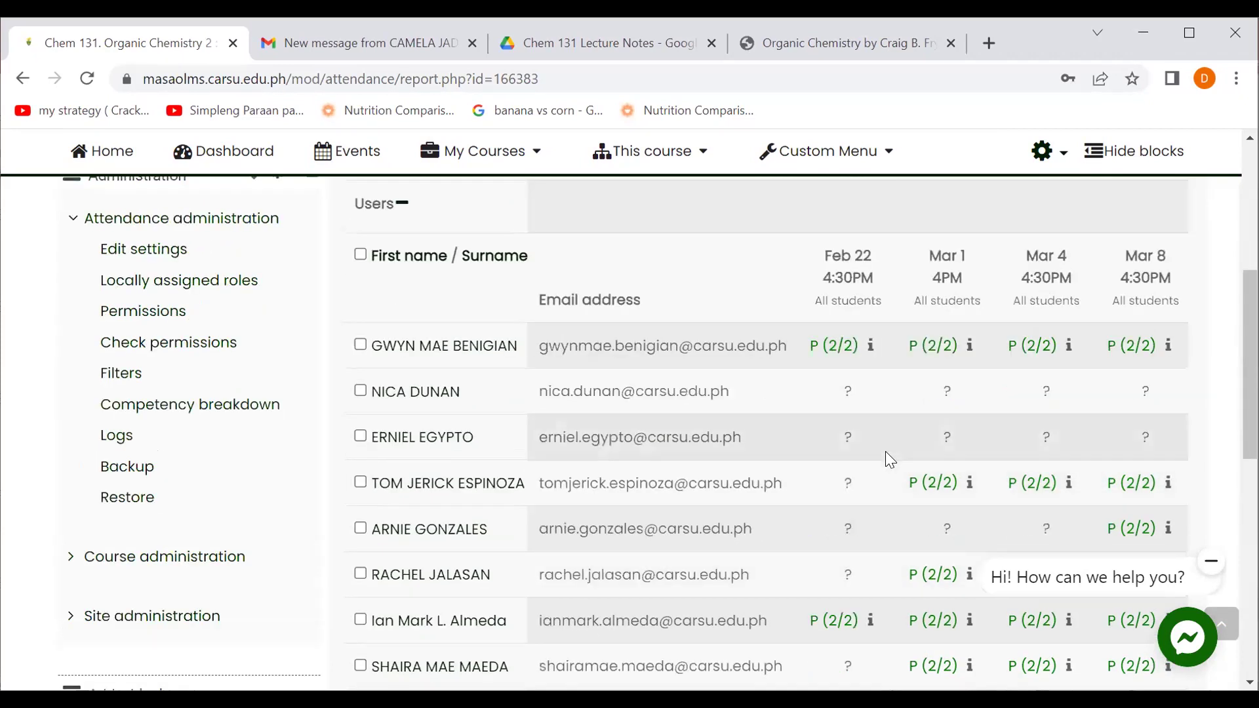
scroll(761, 574, down, 3)
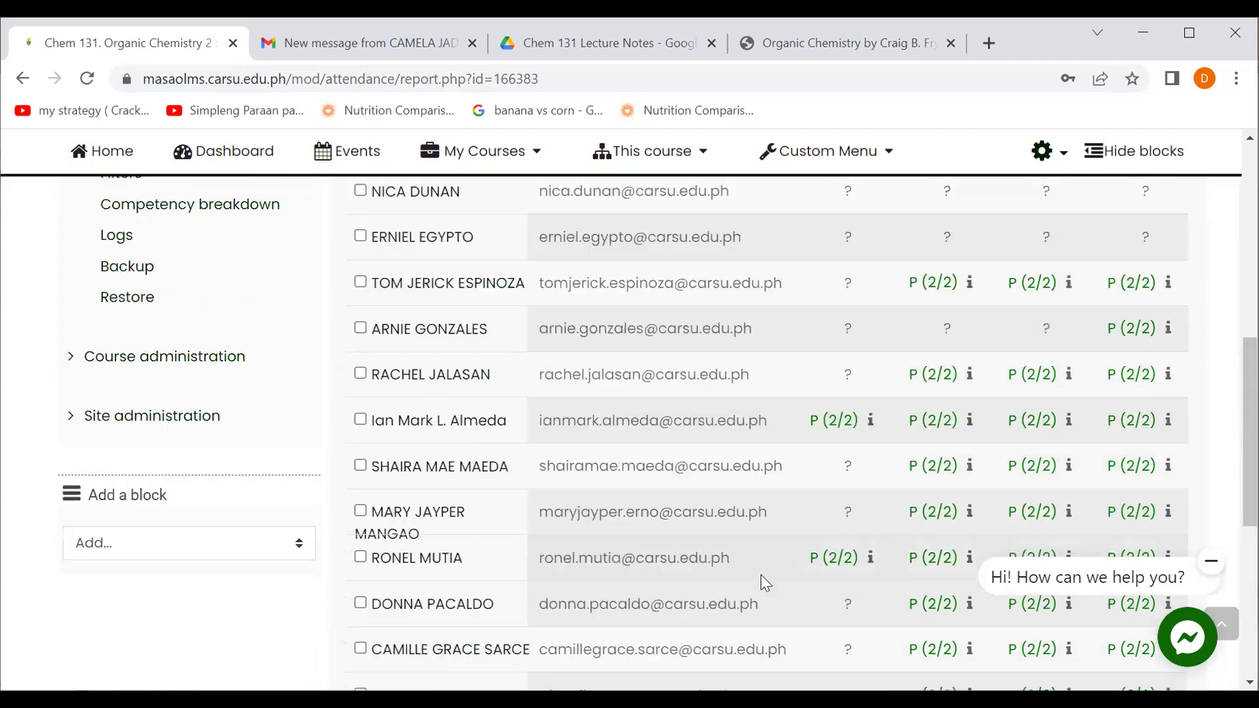
scroll(764, 570, down, 5)
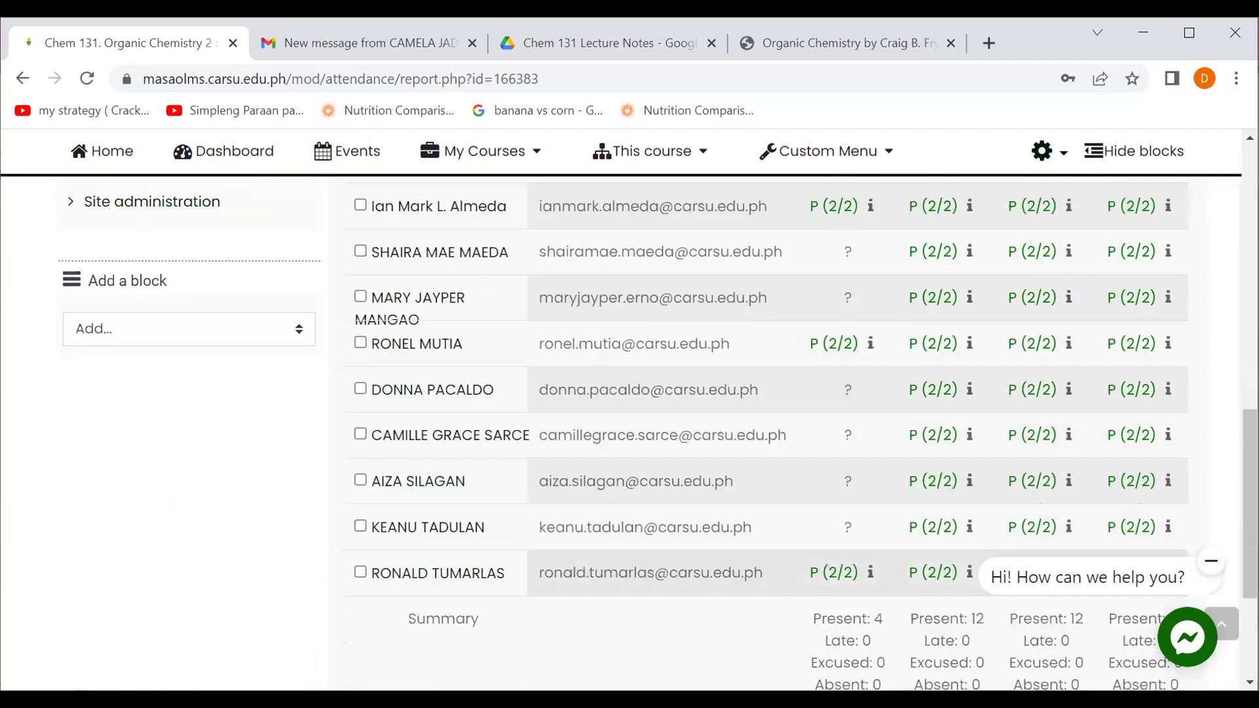
scroll(744, 579, up, 6)
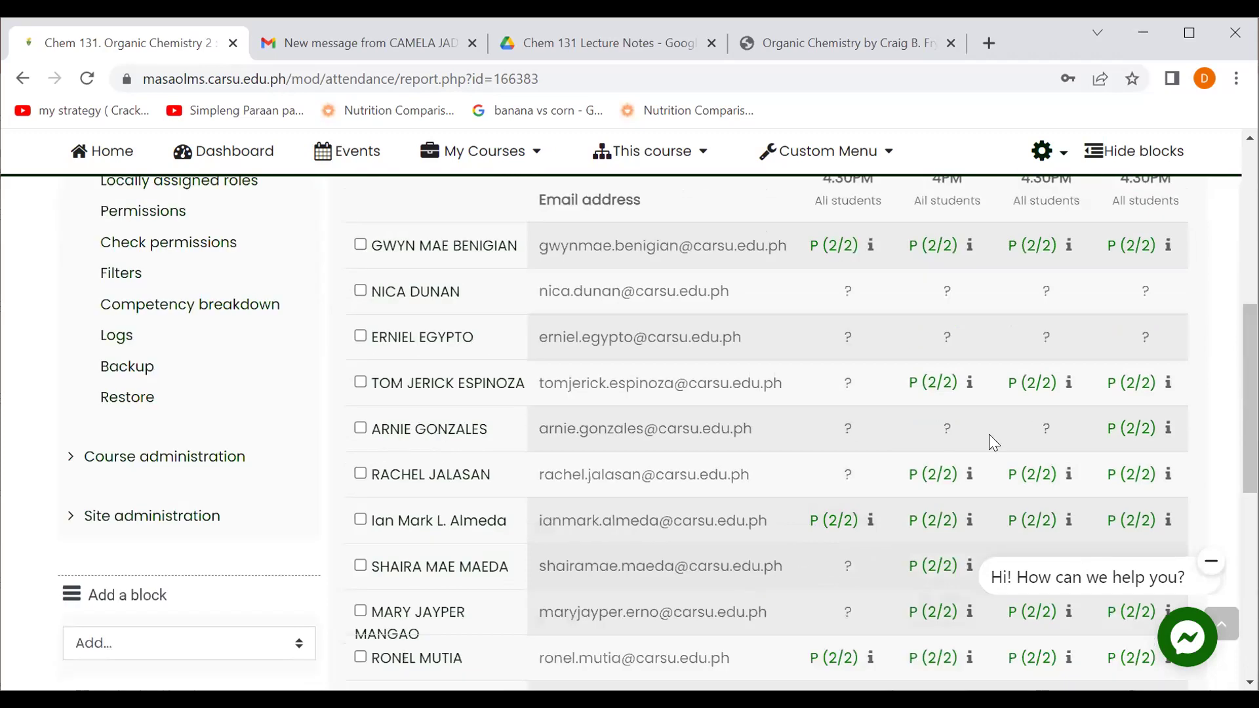
scroll(1019, 480, up, 7)
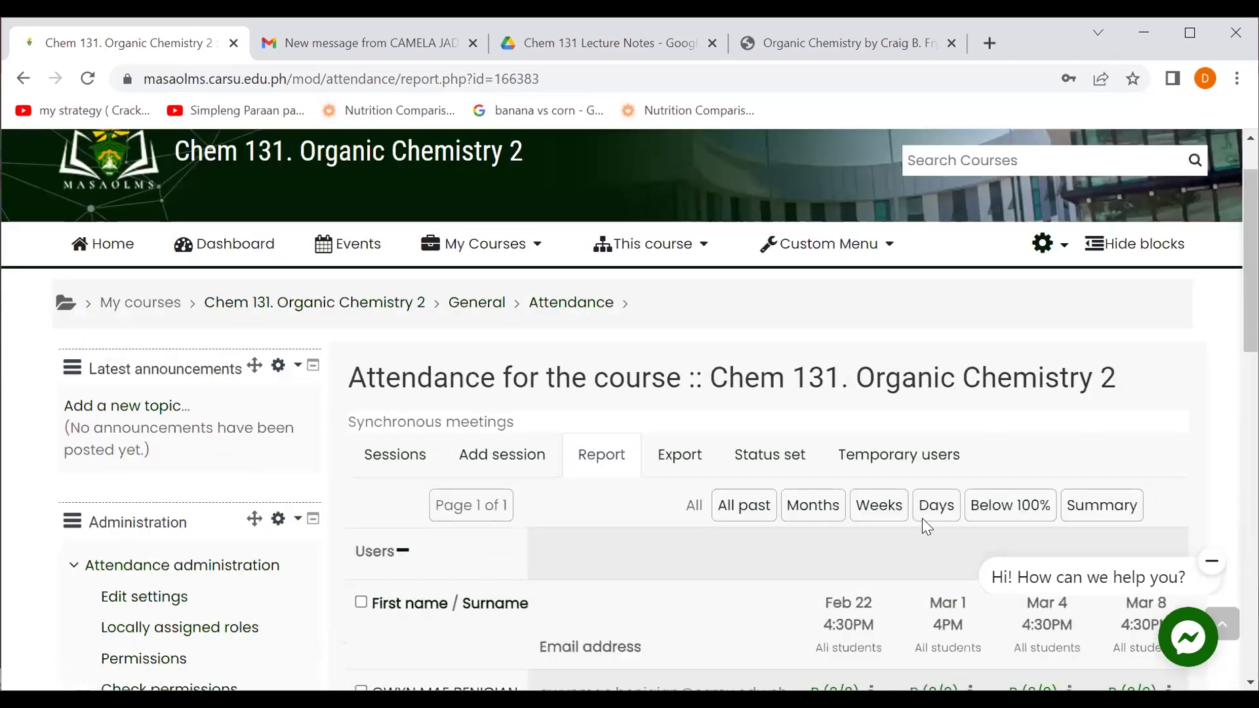
scroll(923, 519, down, 10)
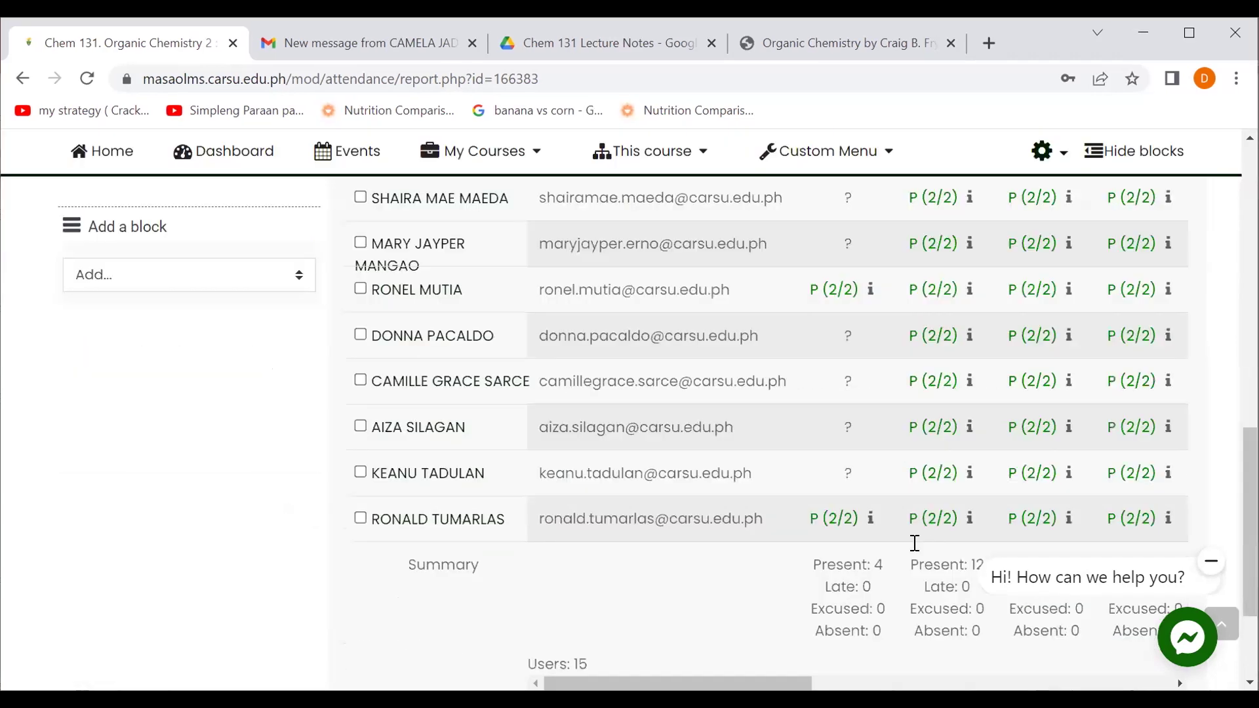
Step: Examine the Mar 18, Mar 22 and Mar 25 session marks and each student's P, L, E and A totals
drag(779, 650, 1157, 611)
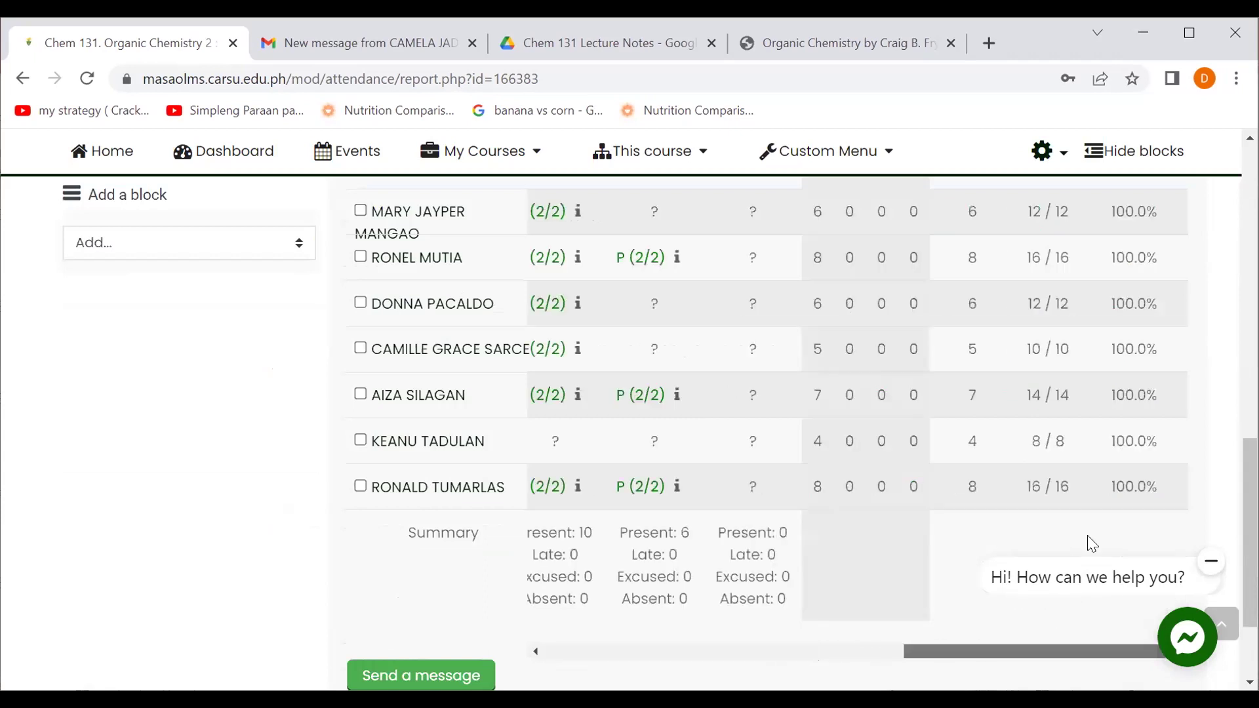
scroll(885, 434, up, 5)
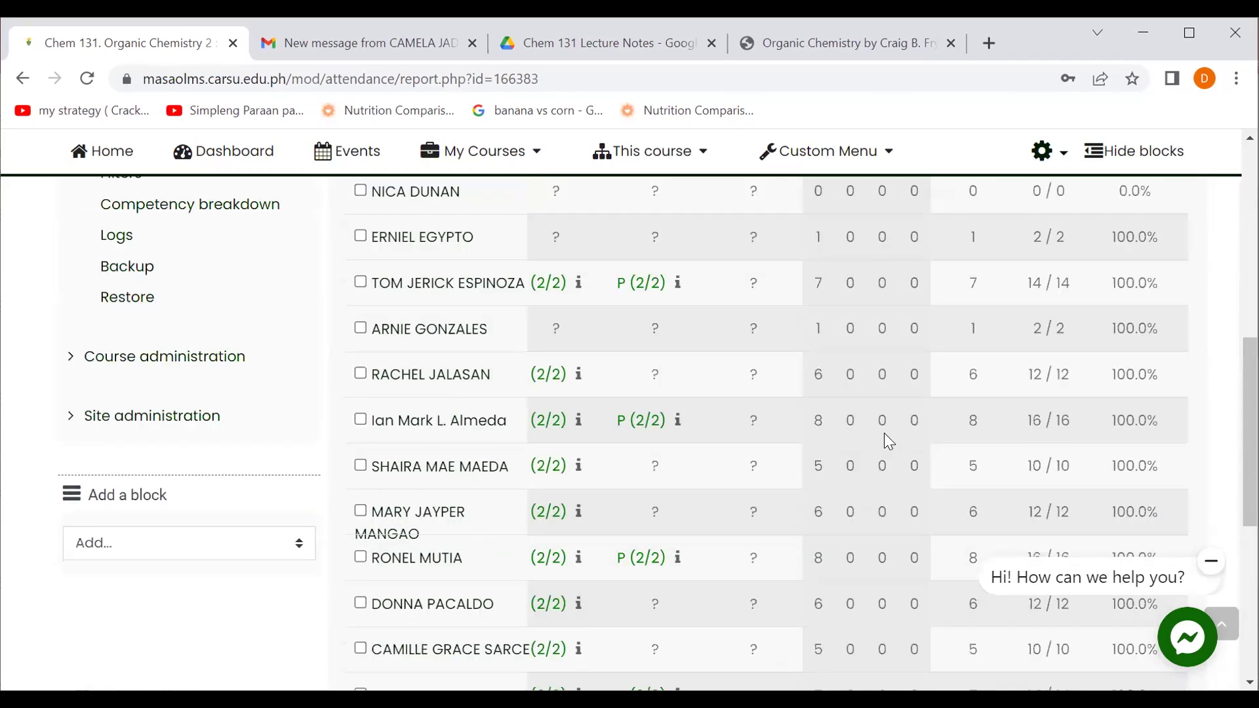
scroll(886, 434, up, 5)
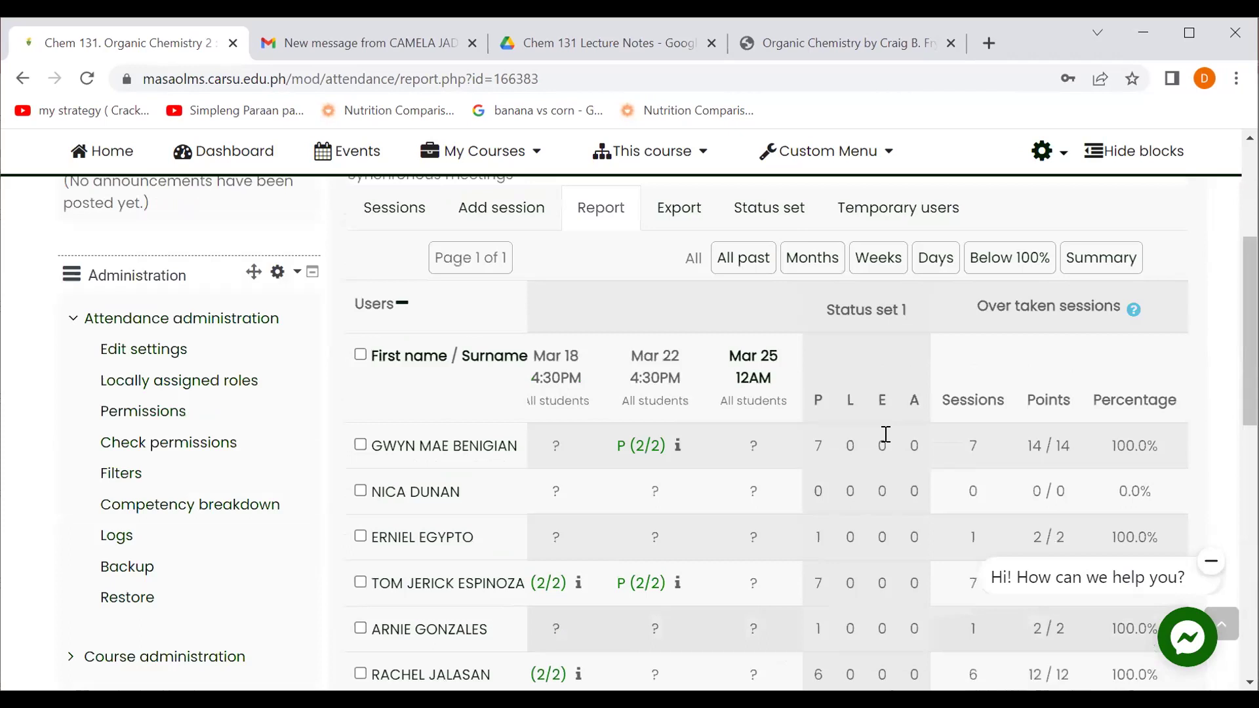
scroll(885, 434, down, 3)
scroll(885, 435, up, 1)
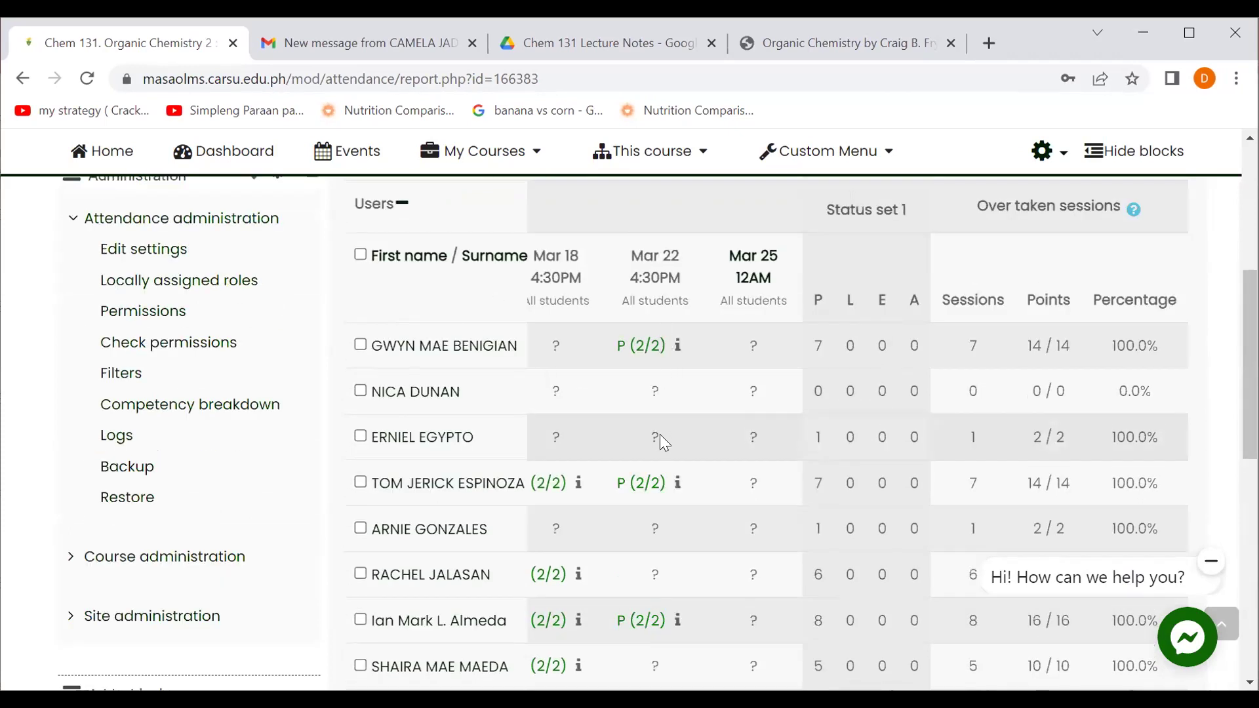
scroll(661, 441, down, 1)
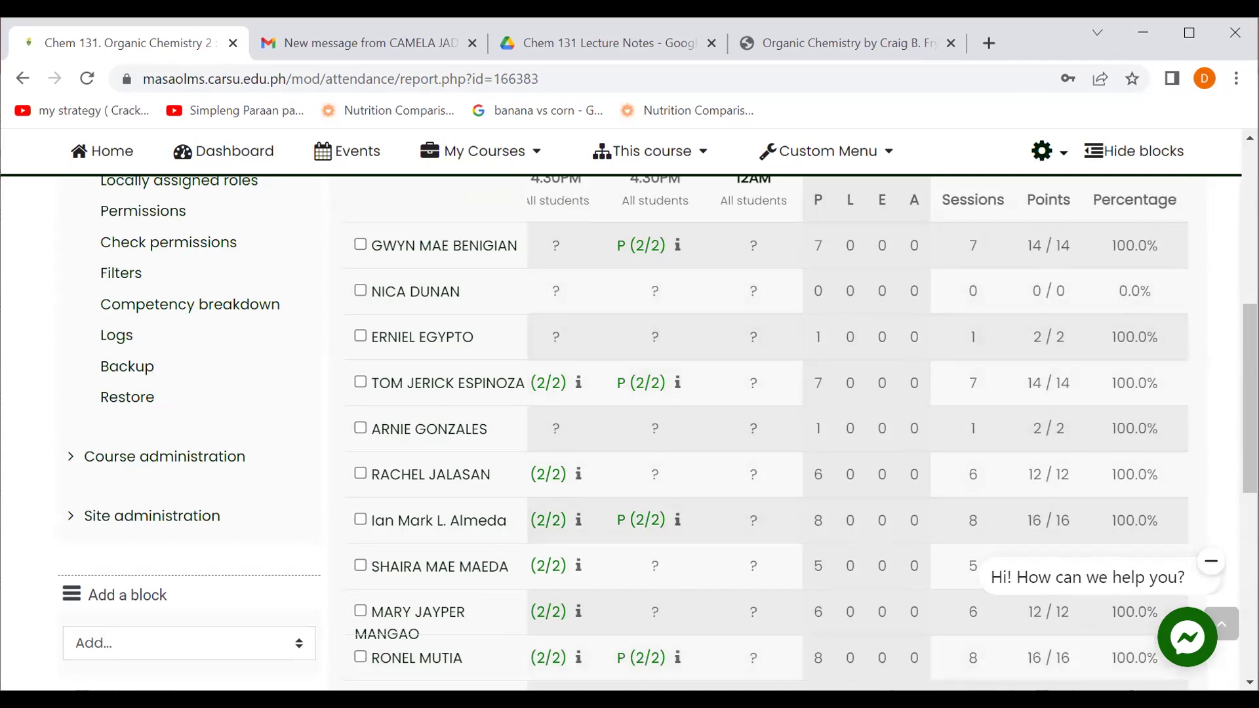
scroll(755, 426, down, 1)
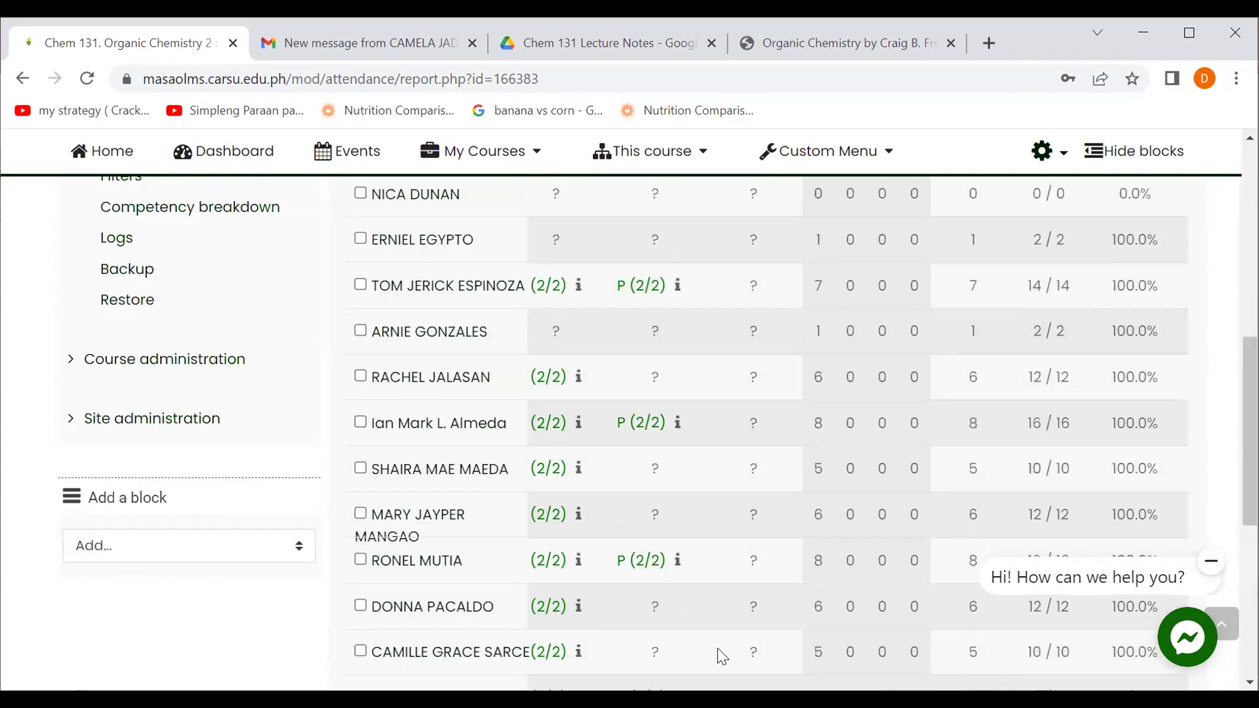
scroll(716, 649, down, 3)
scroll(509, 581, down, 4)
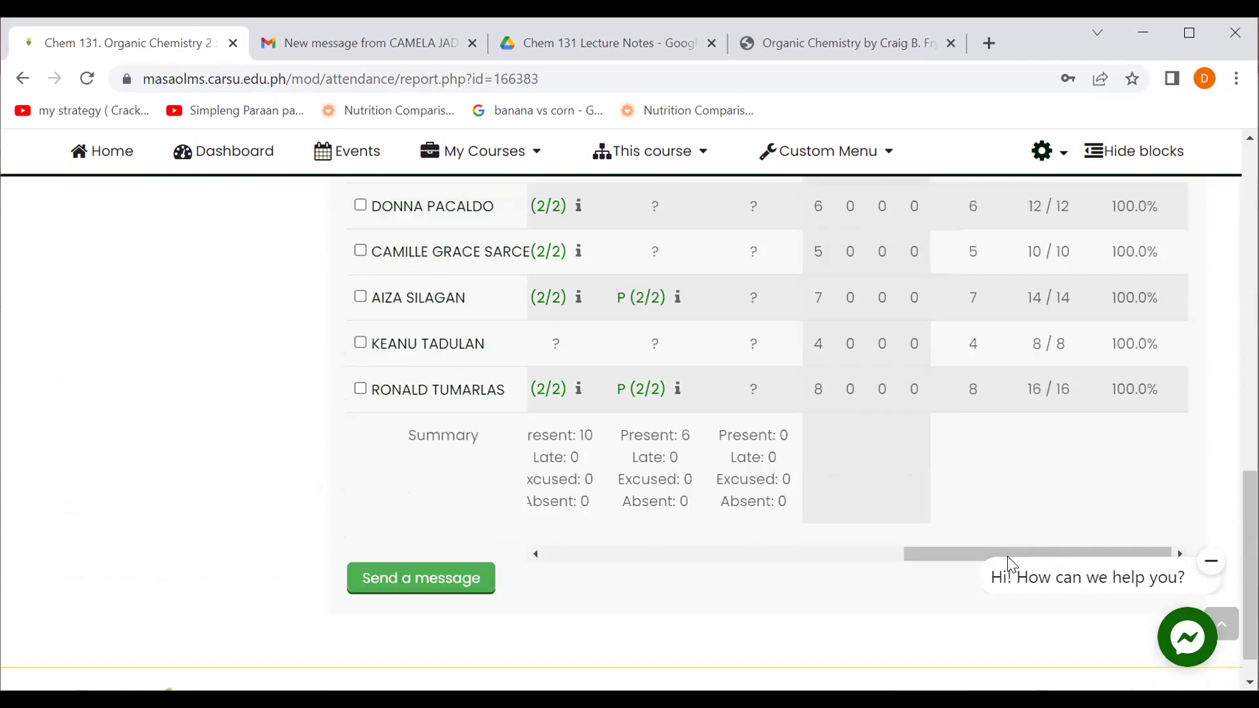
Step: Compare the marks of the Feb 22 to Mar 8 sessions with each student's overall sessions, points and percentage
scroll(486, 548, left, 5)
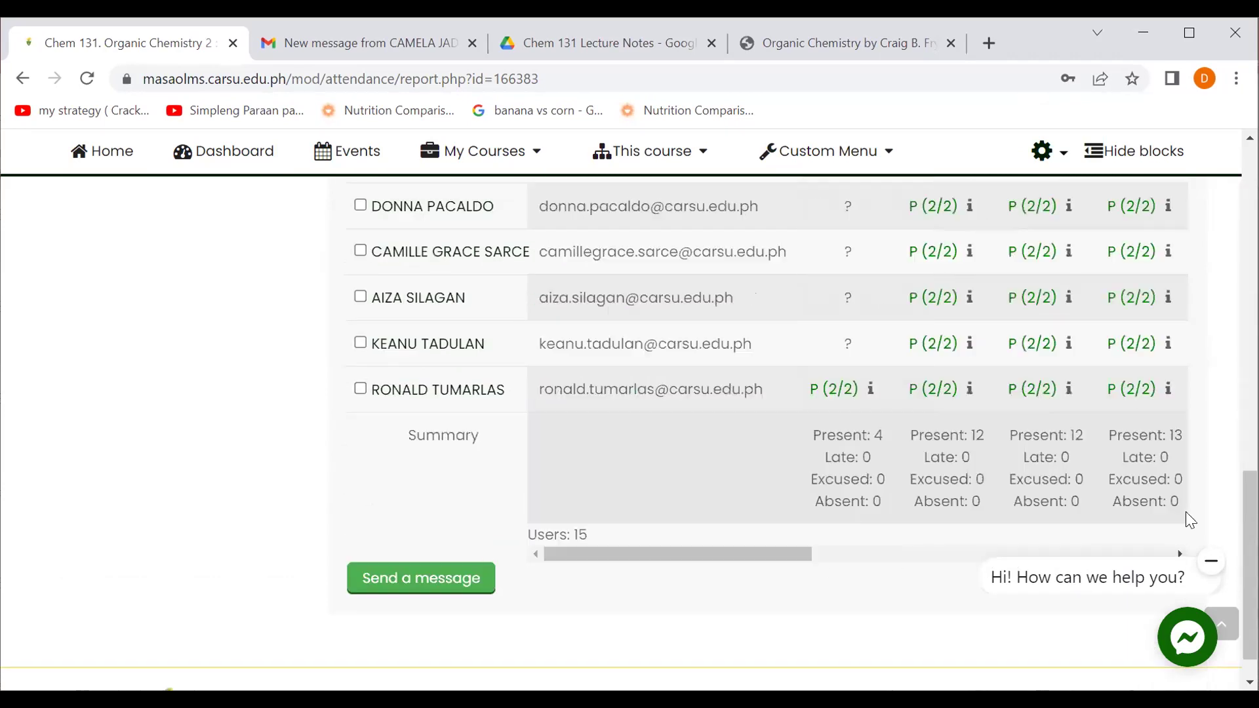
scroll(656, 427, up, 8)
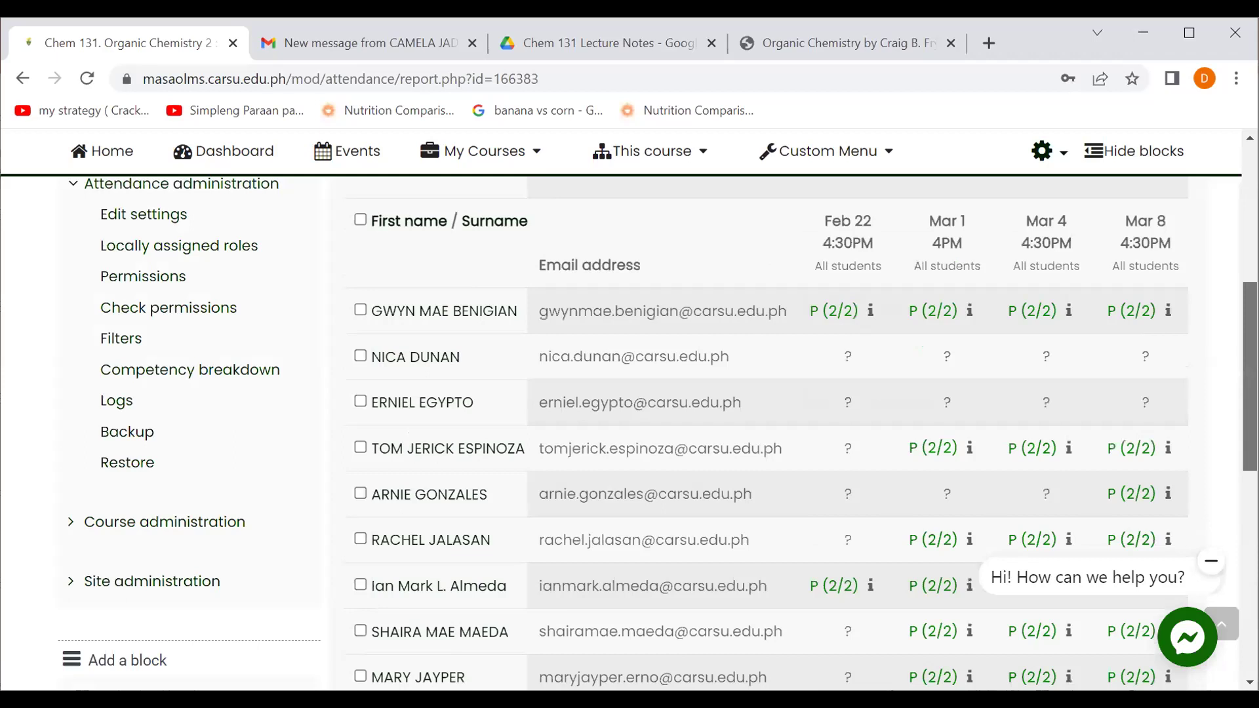
scroll(788, 604, down, 8)
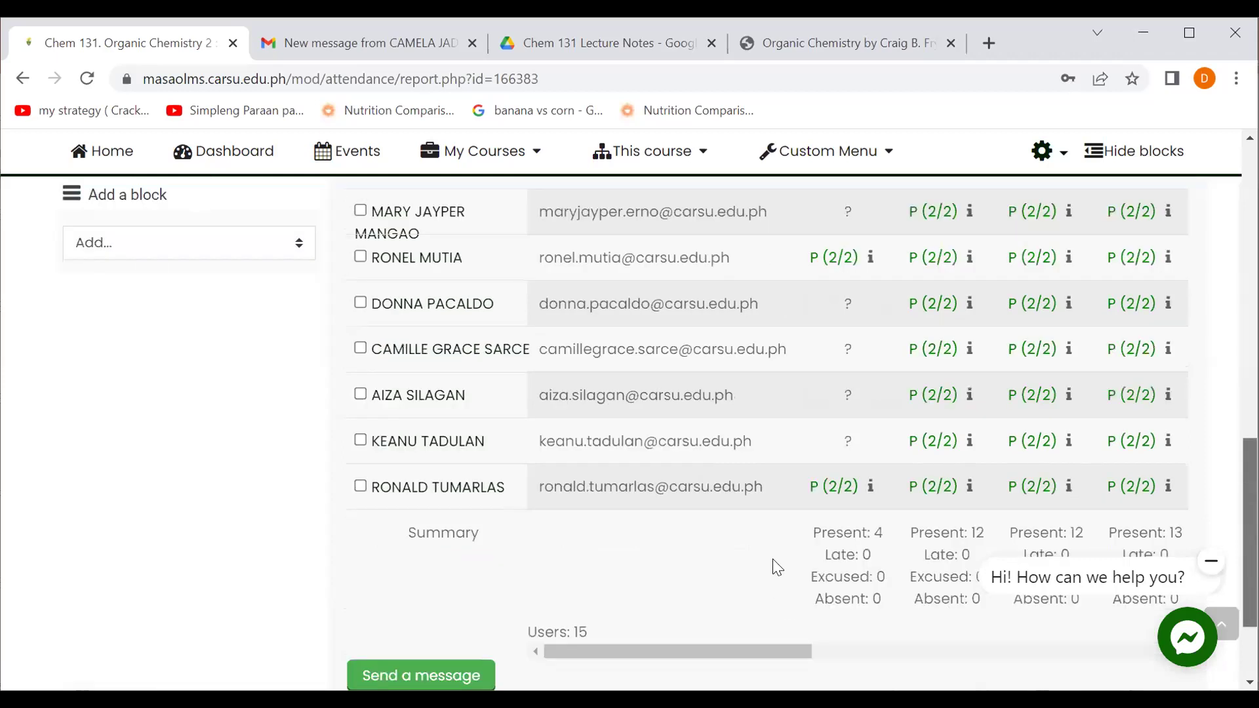
scroll(1170, 554, right, 5)
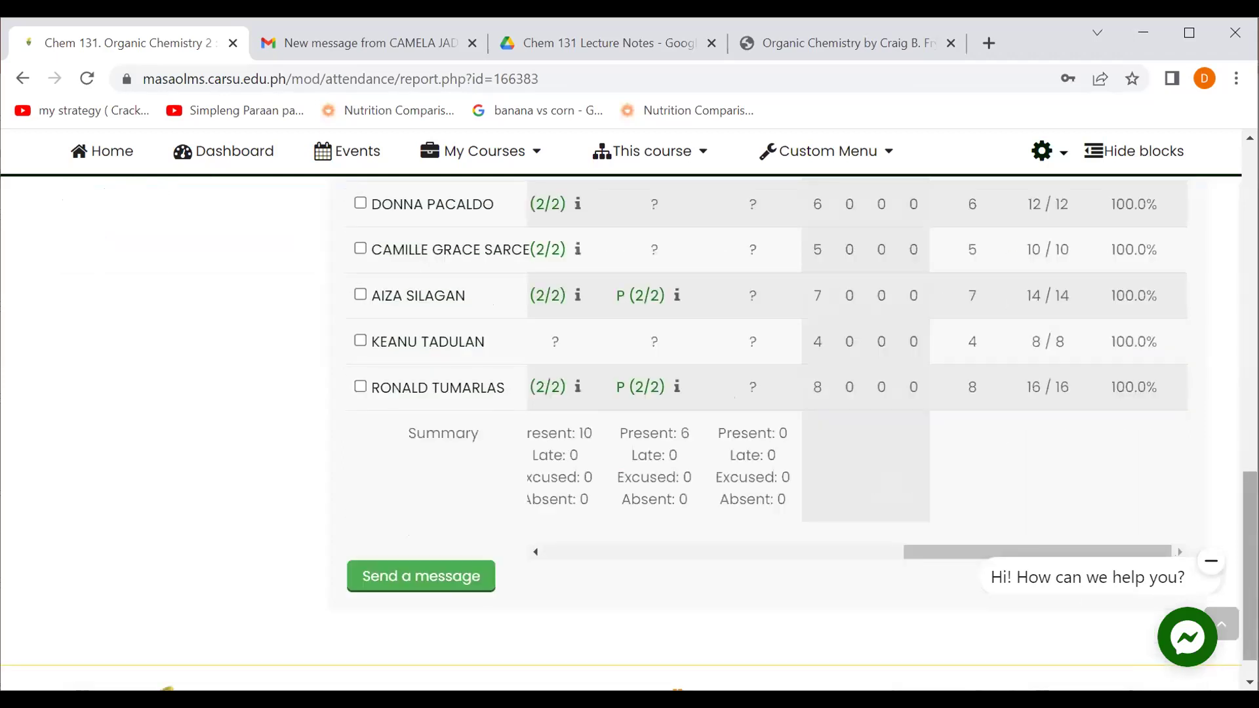
scroll(656, 426, up, 6)
scroll(830, 439, up, 2)
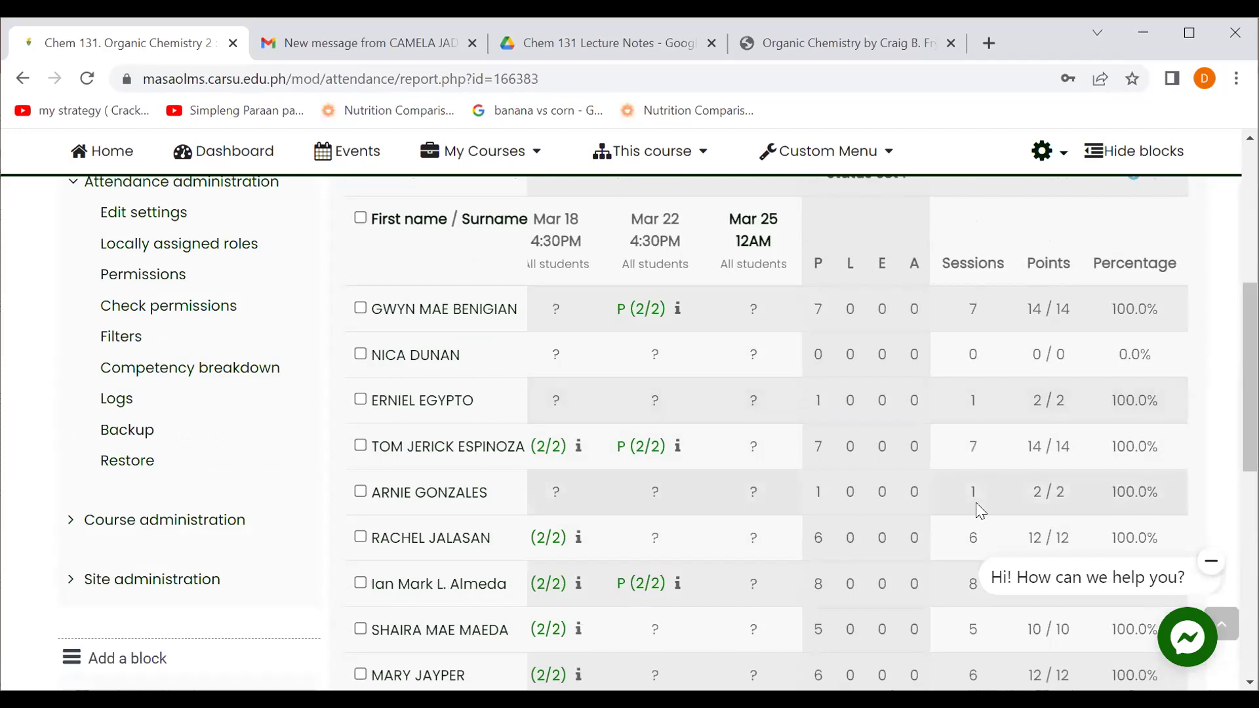
drag(1250, 393, 1251, 353)
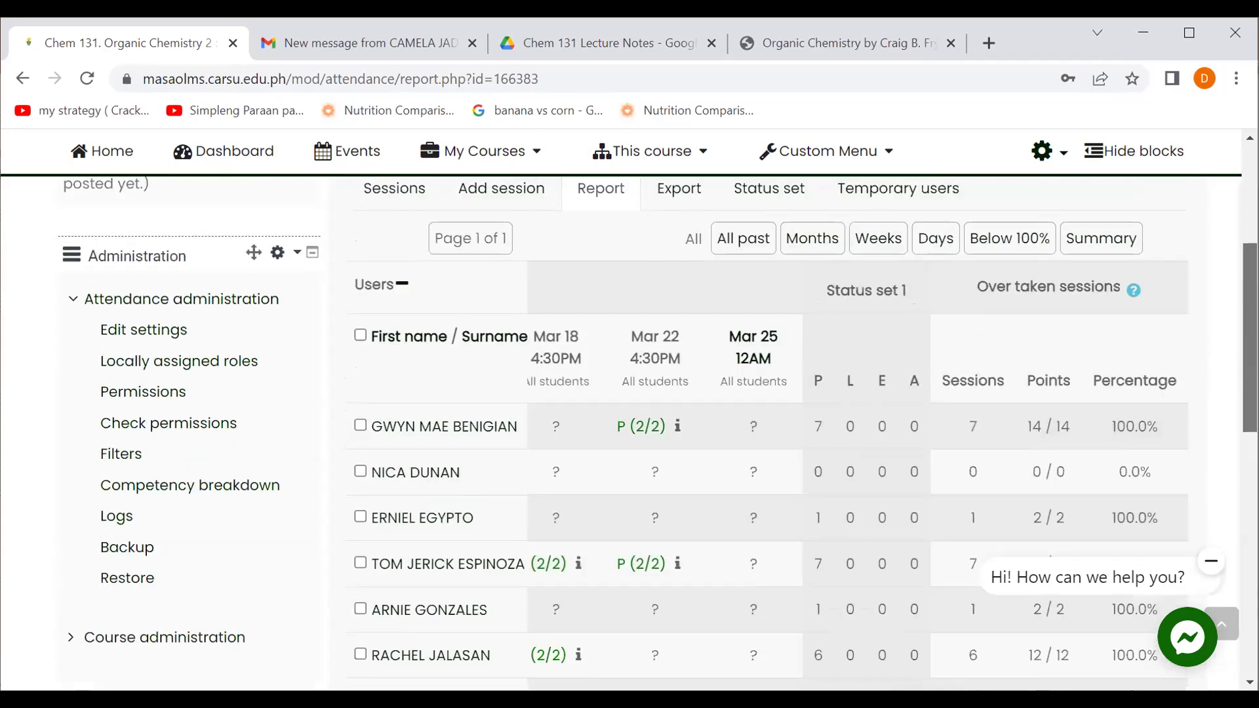
Step: Examine the Mar 18 to Mar 25 marks of all students down to the report's summary row
scroll(768, 426, down, 1)
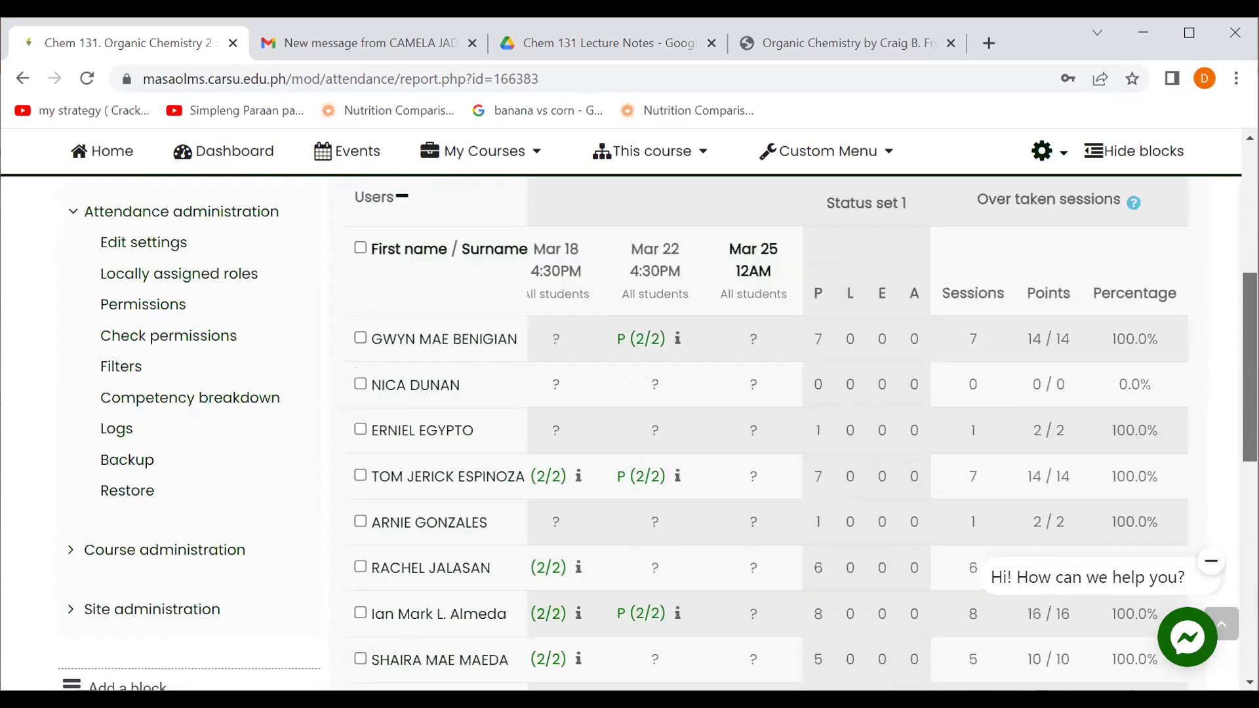
scroll(767, 426, down, 2)
scroll(767, 426, up, 1)
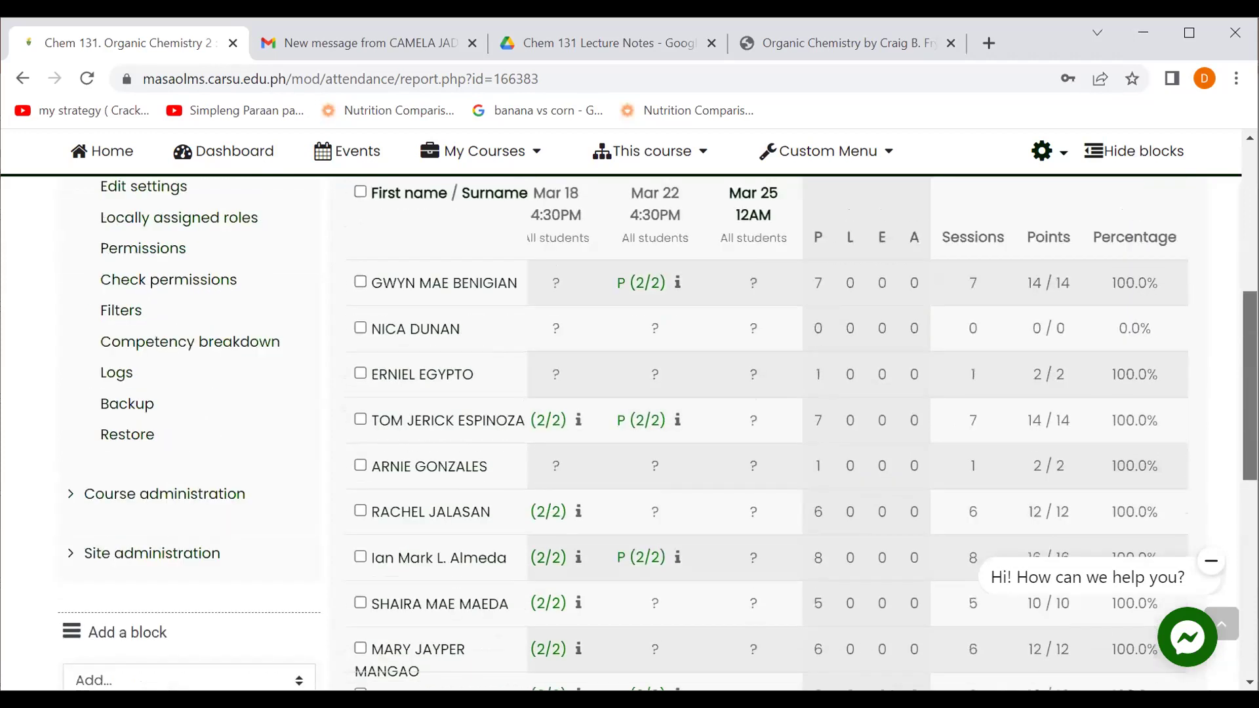
scroll(768, 425, up, 2)
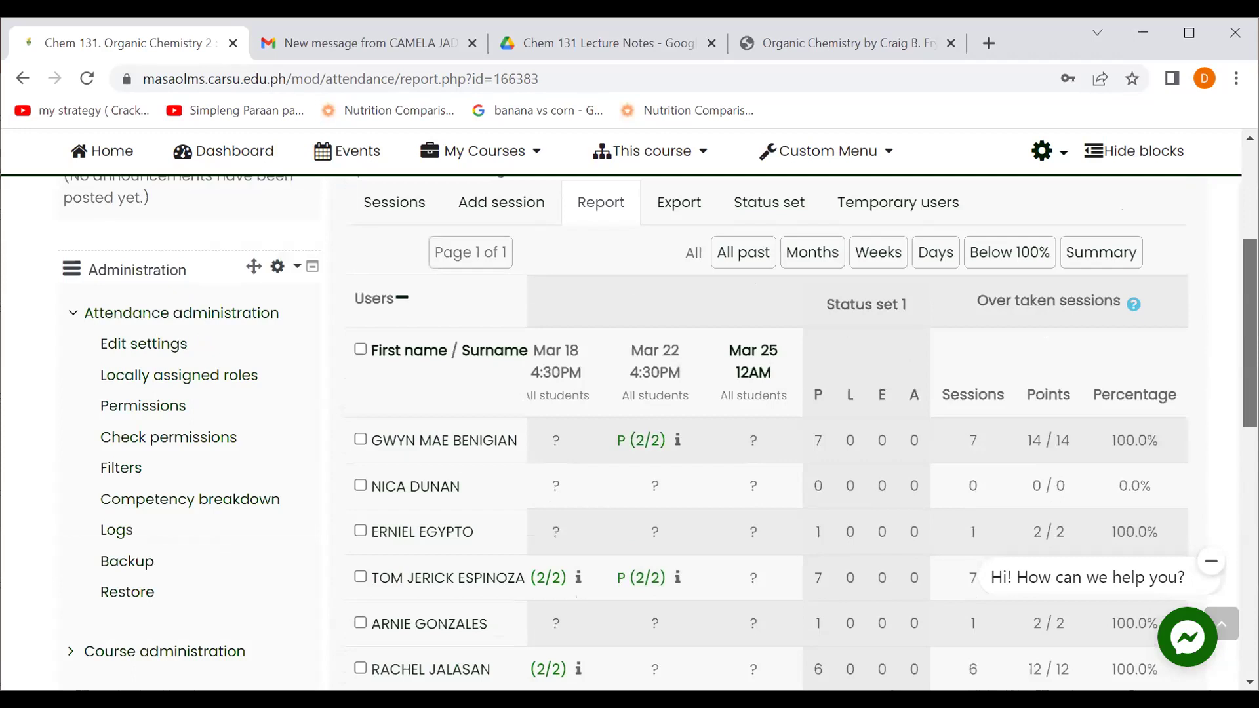
scroll(767, 426, down, 3)
scroll(768, 426, down, 2)
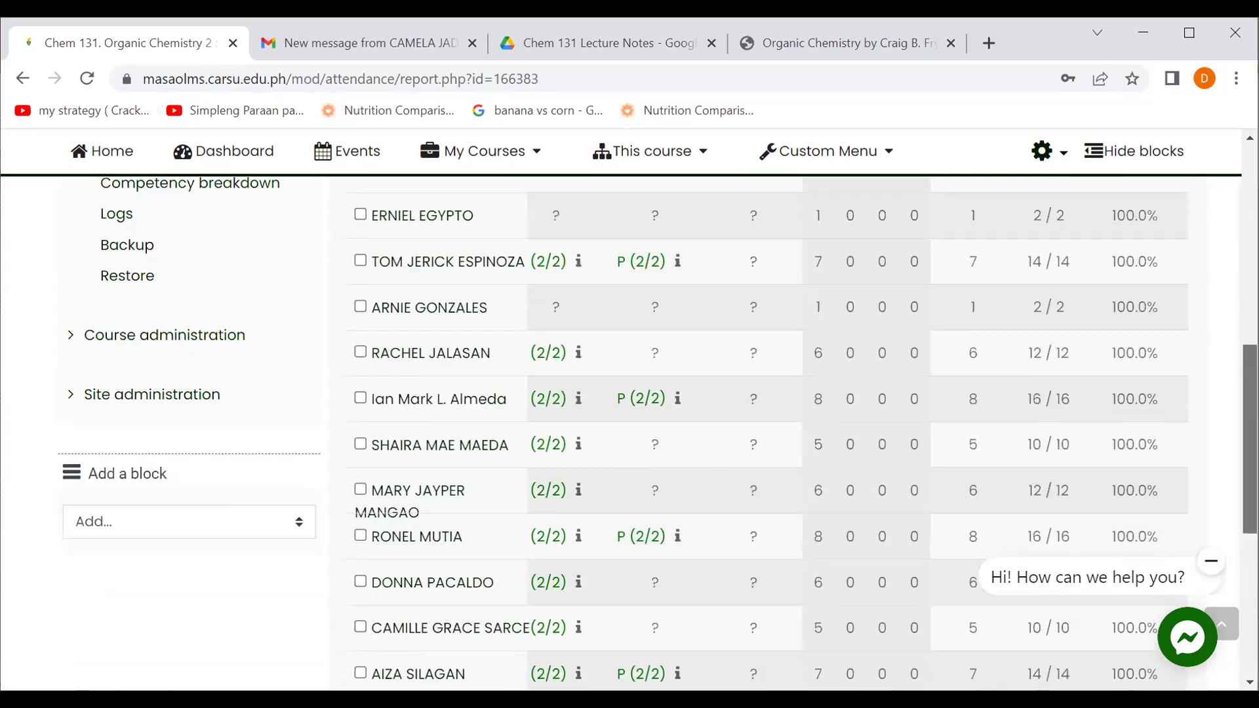
scroll(768, 427, down, 2)
scroll(873, 296, down, 1)
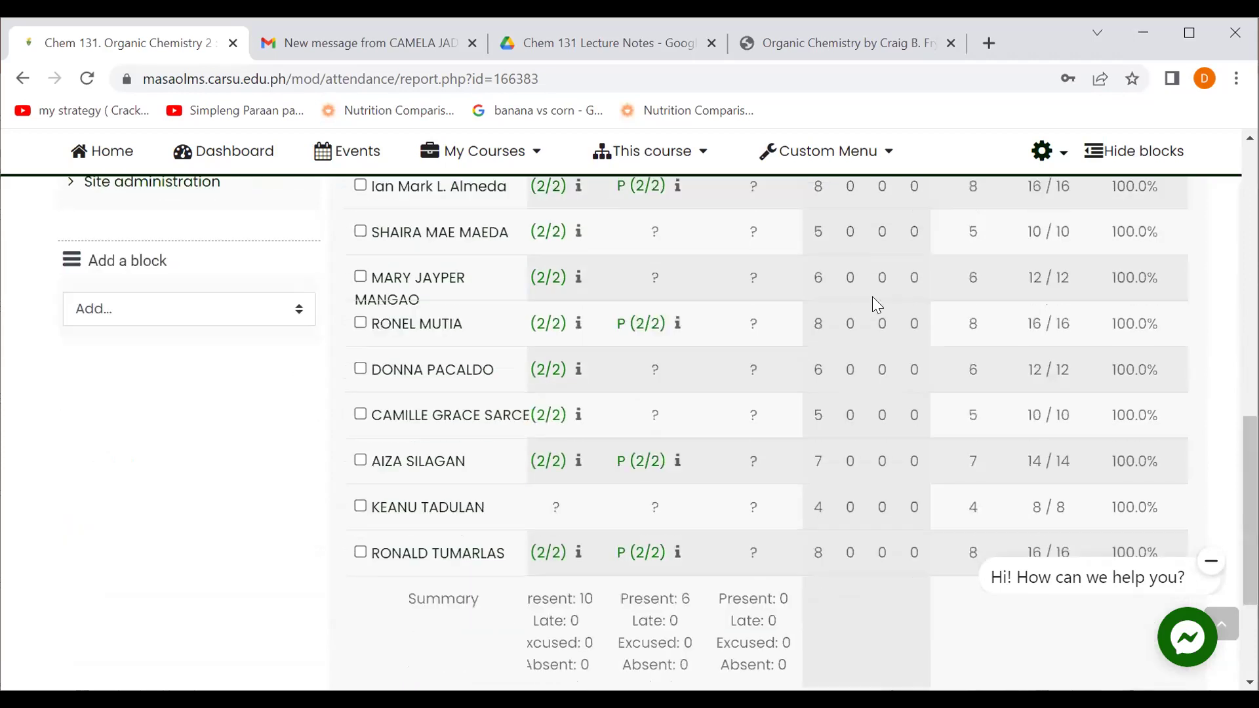
scroll(767, 427, up, 3)
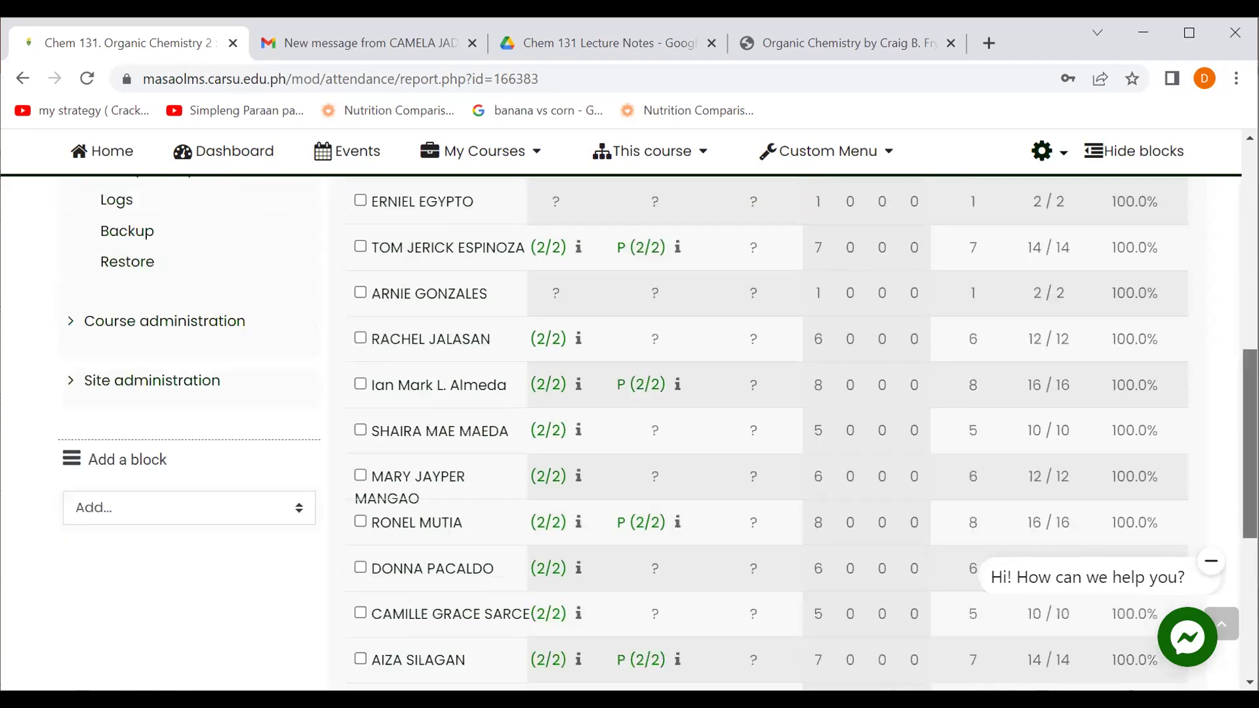
scroll(1023, 298, up, 10)
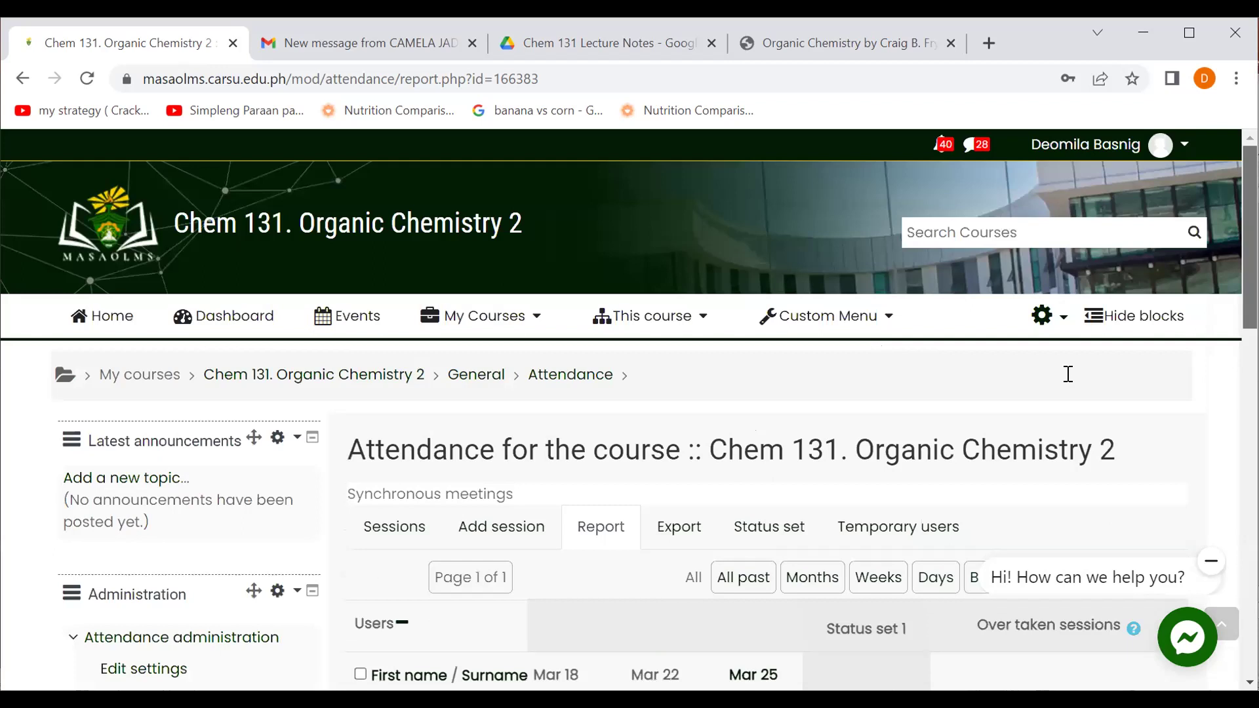
Step: Review each student's status totals, taken sessions, points and percentage throughout the attendance report
scroll(657, 295, down, 2)
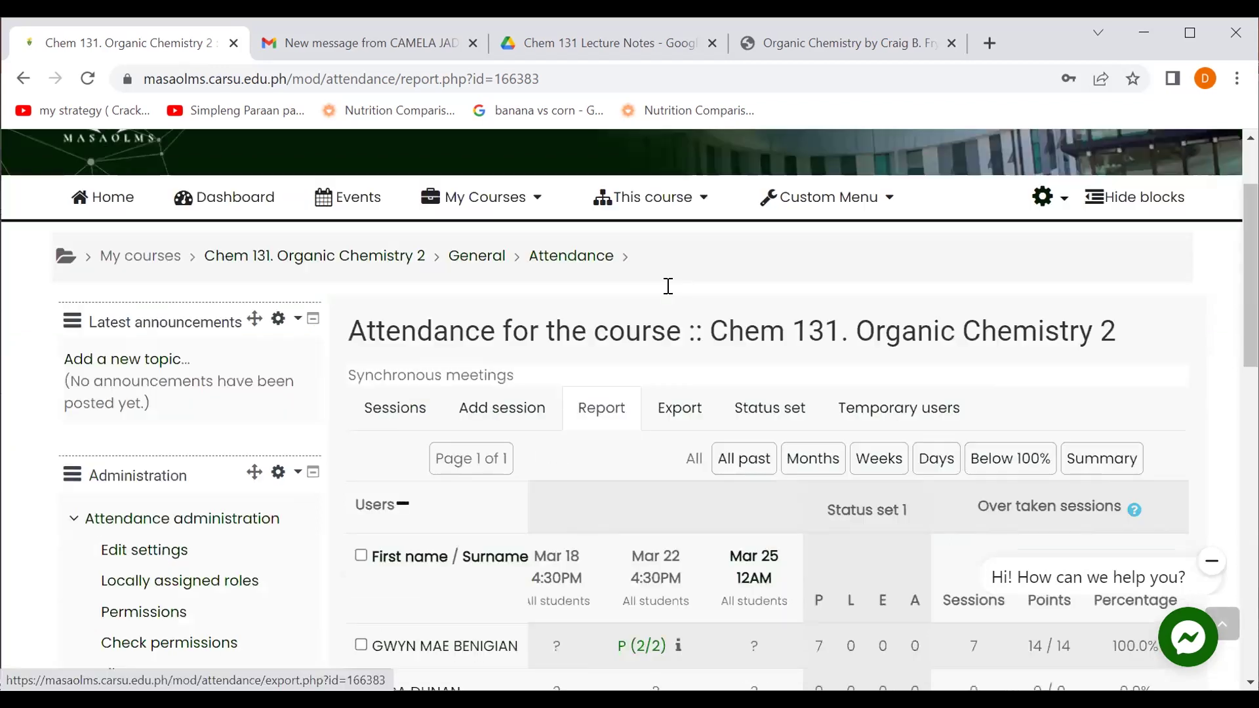
scroll(969, 348, down, 5)
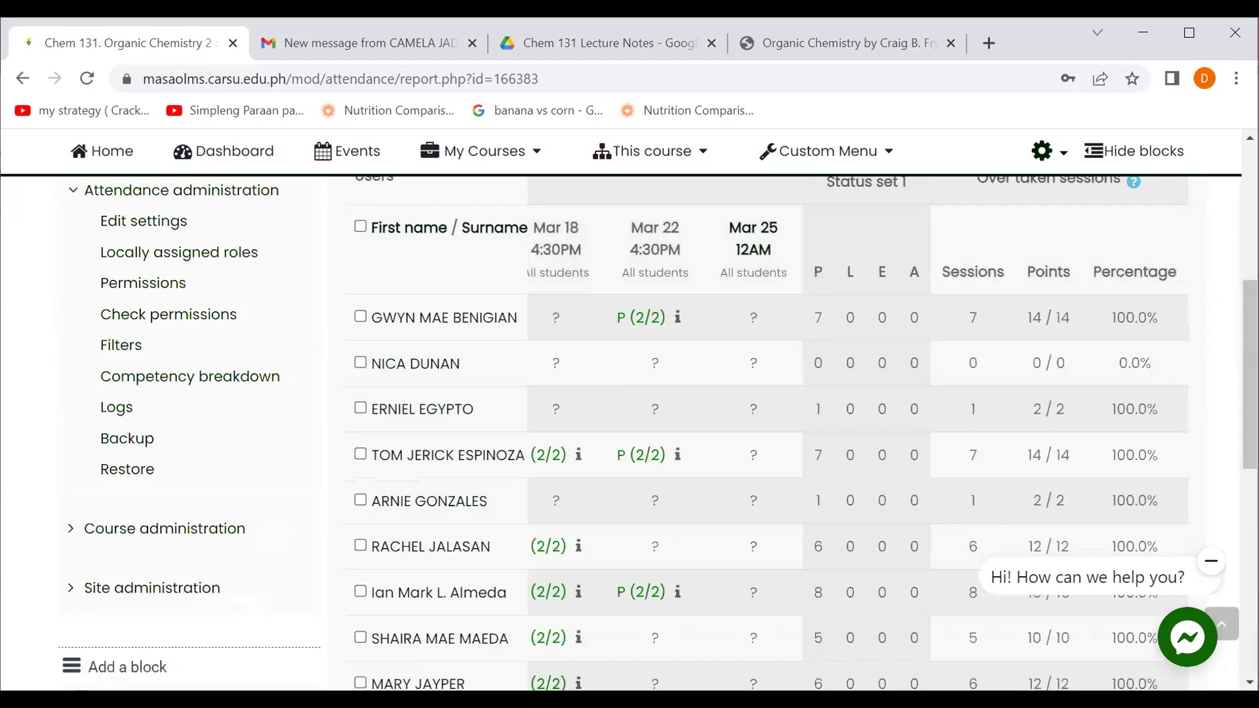
scroll(889, 269, down, 1)
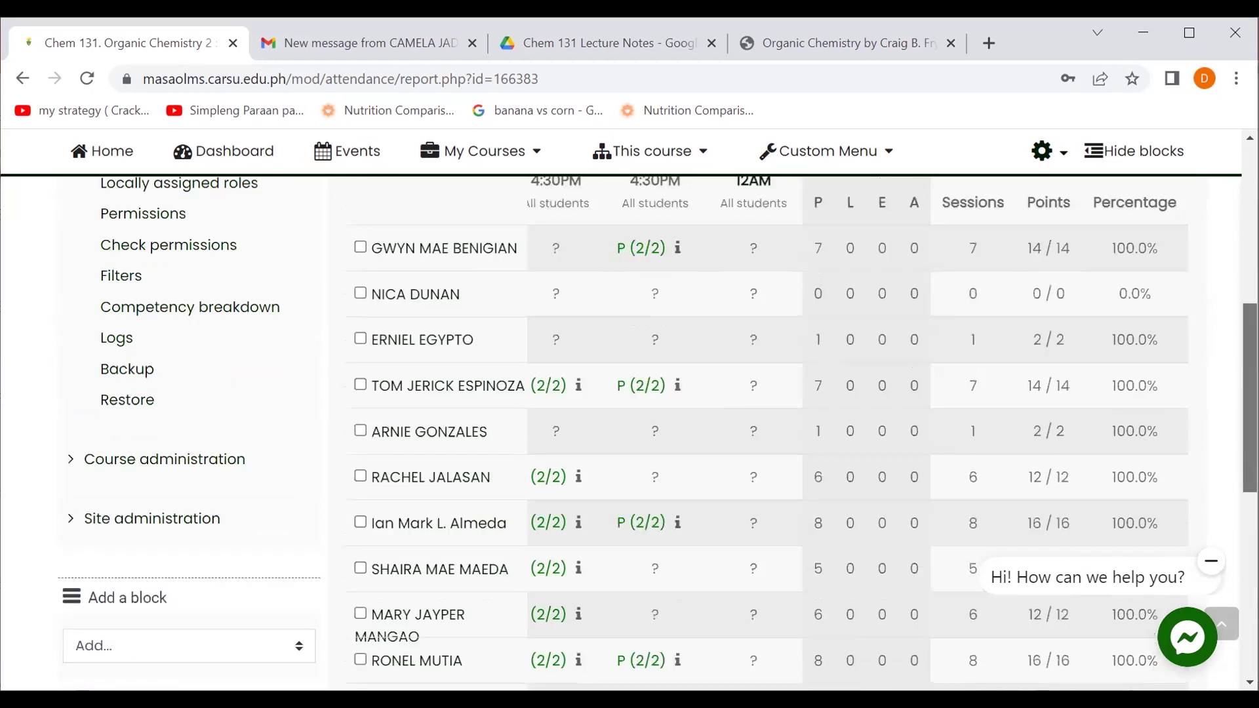
scroll(657, 394, up, 1)
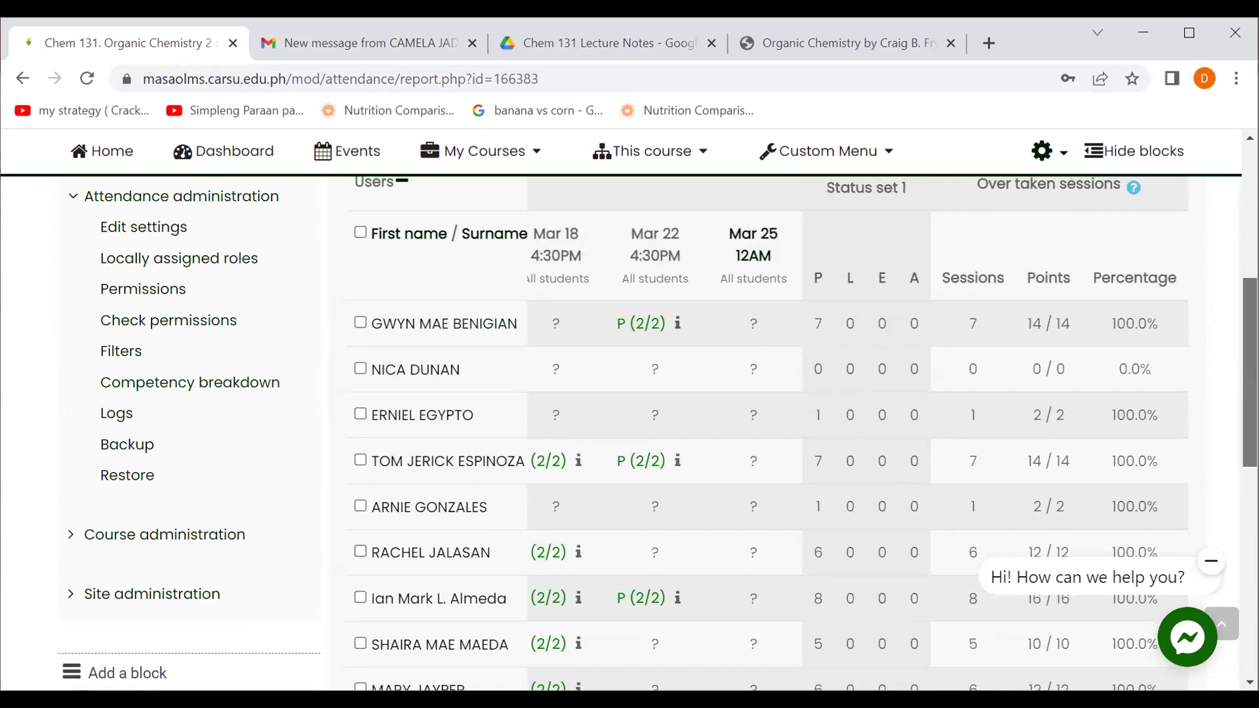
scroll(656, 393, down, 4)
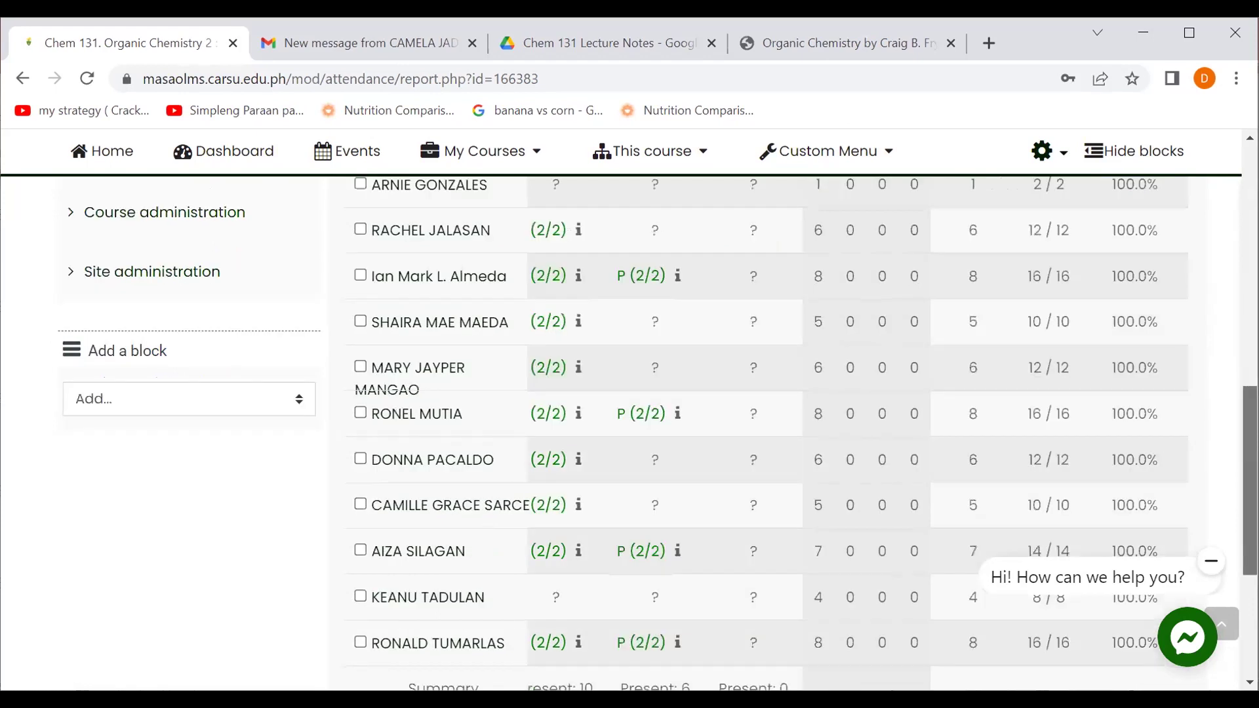
scroll(656, 393, down, 1)
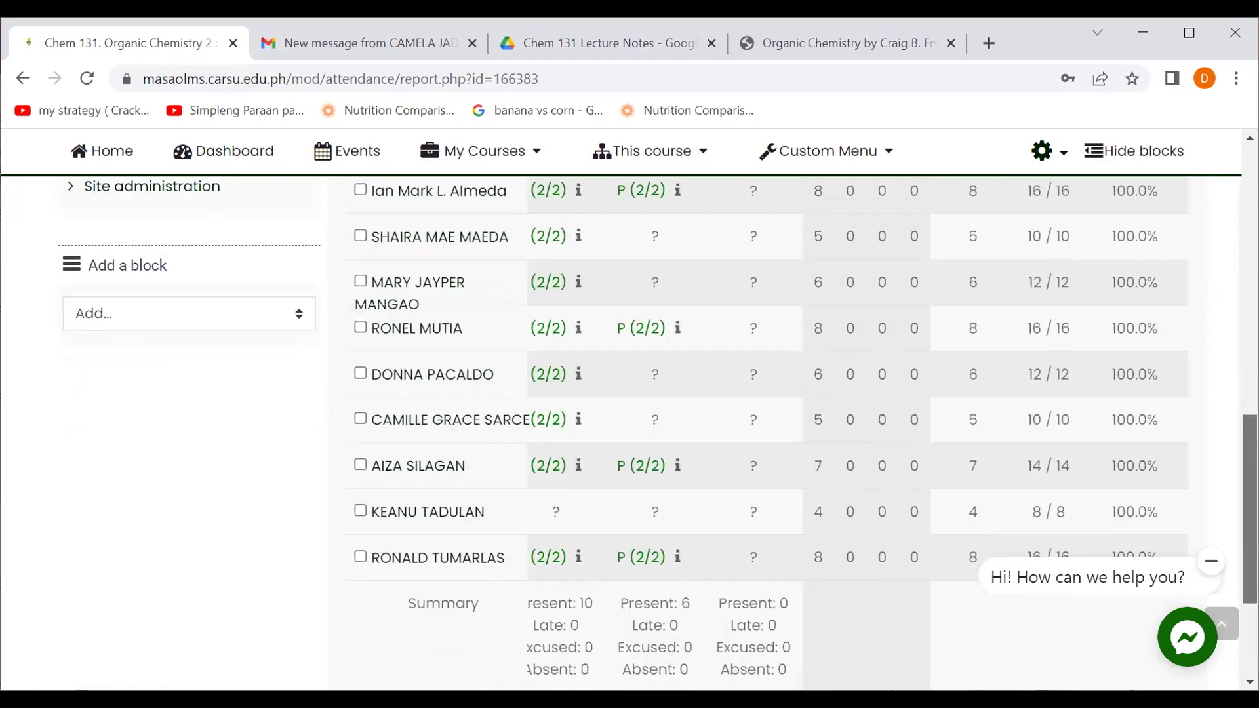
scroll(657, 394, up, 2)
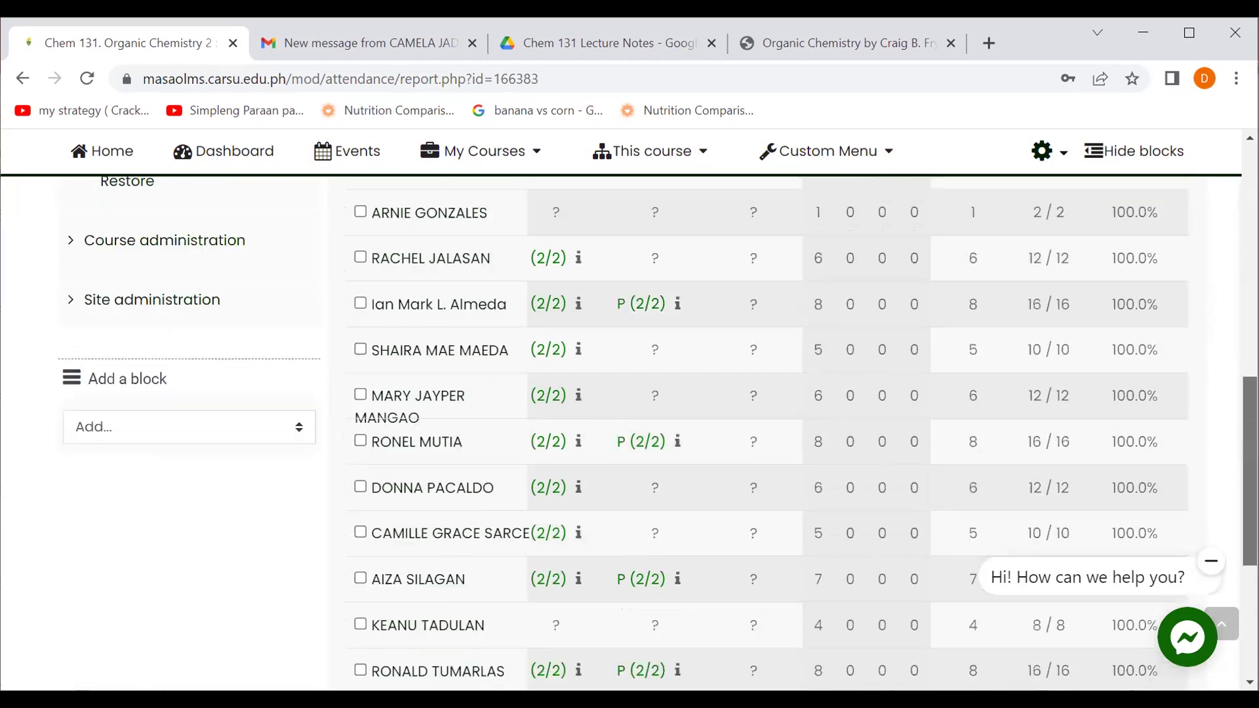
scroll(976, 592, up, 3)
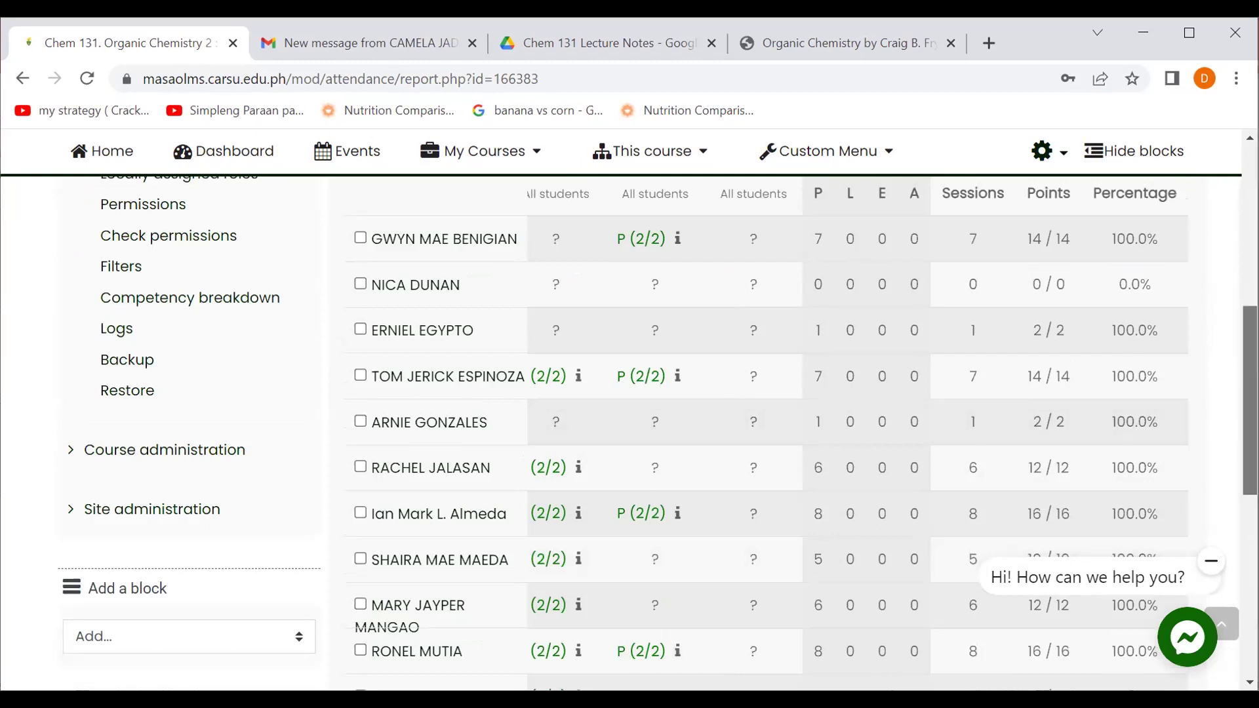
scroll(1250, 401, up, 1)
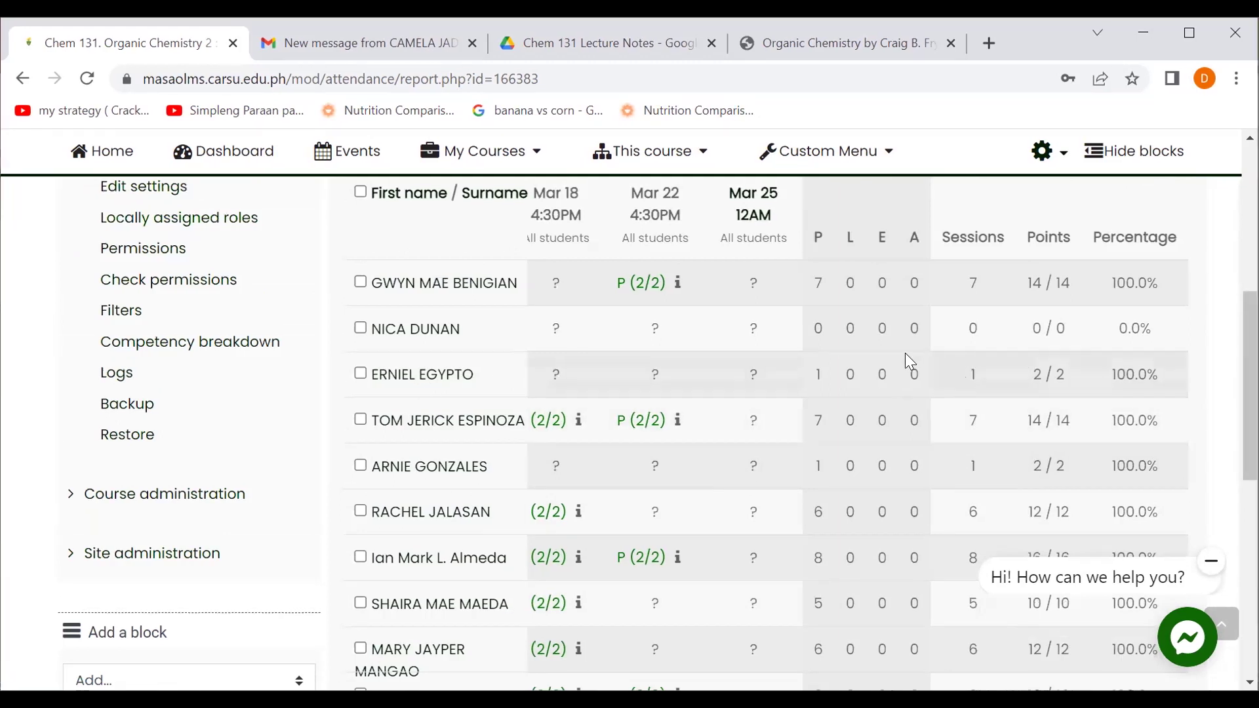
scroll(657, 427, up, 2)
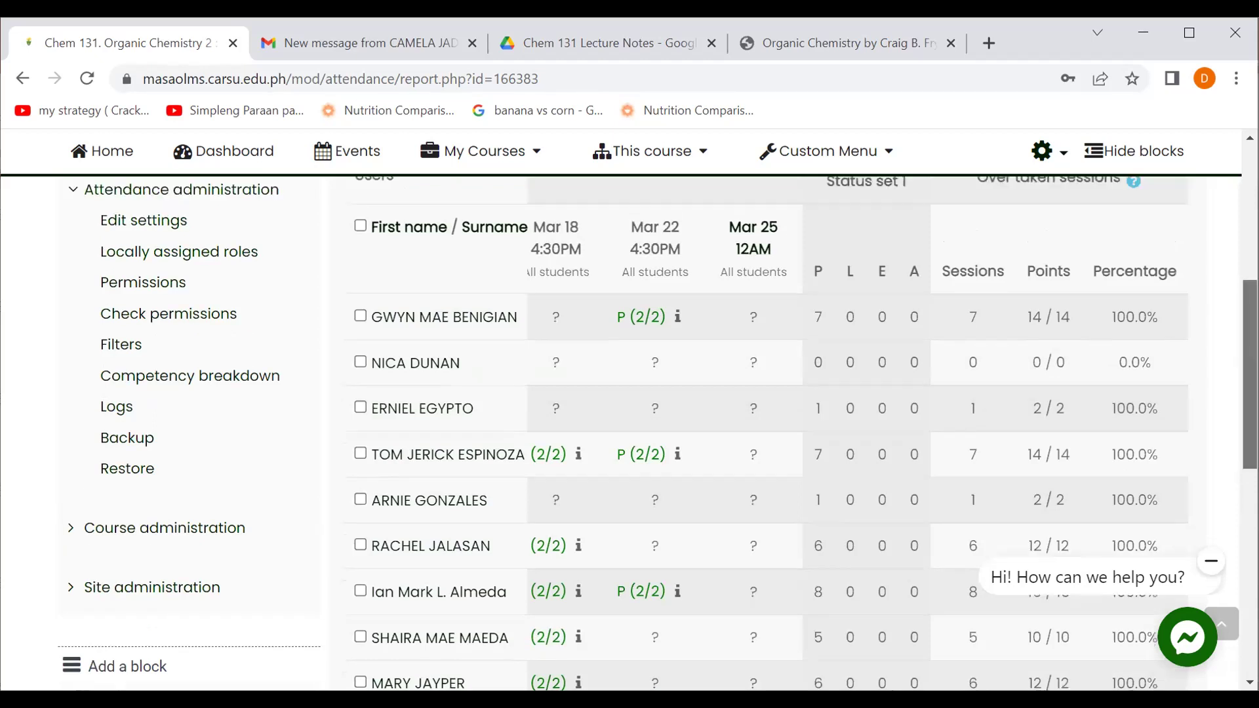
scroll(1171, 351, up, 1)
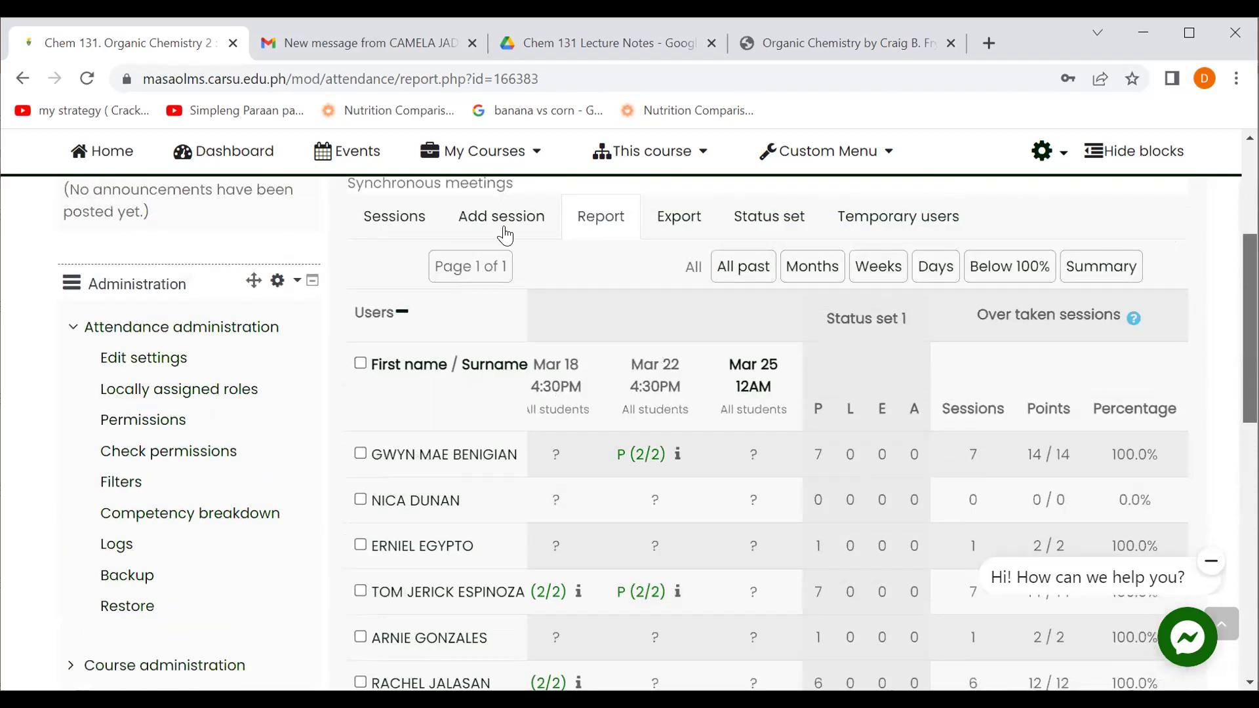
Step: Open the course's General Attendance activity and bring up its list of sessions
click(649, 151)
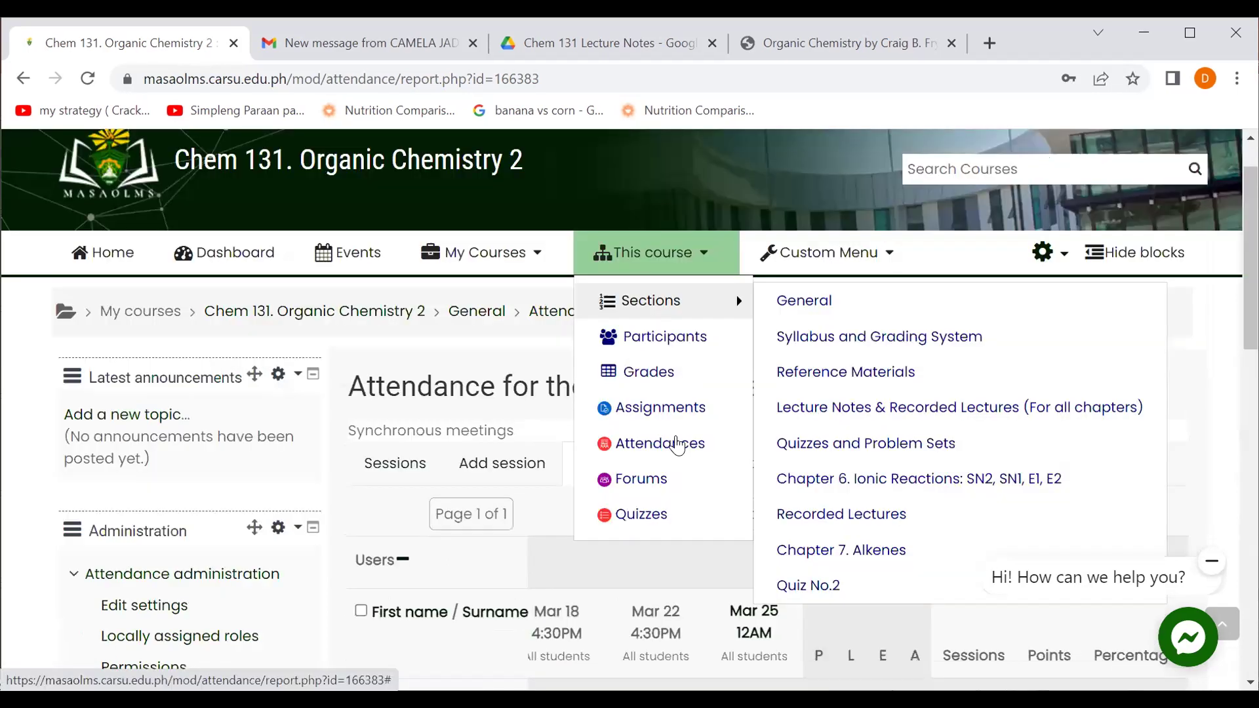
click(682, 443)
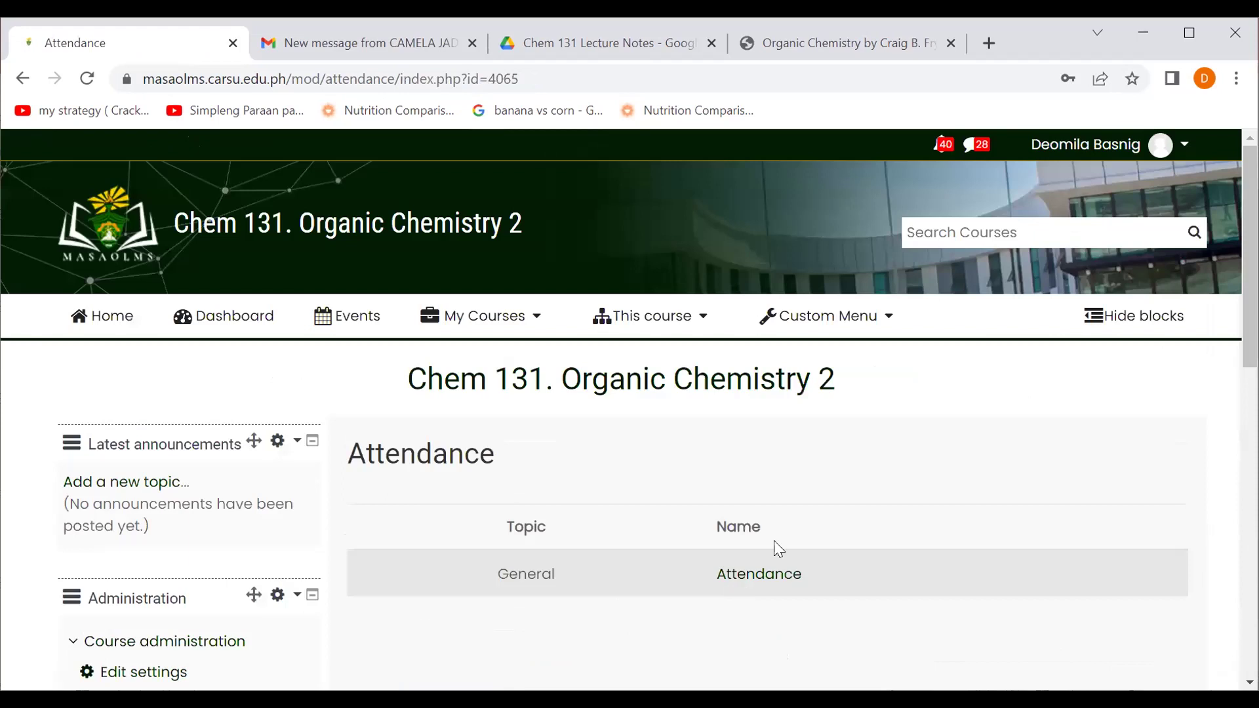
click(759, 574)
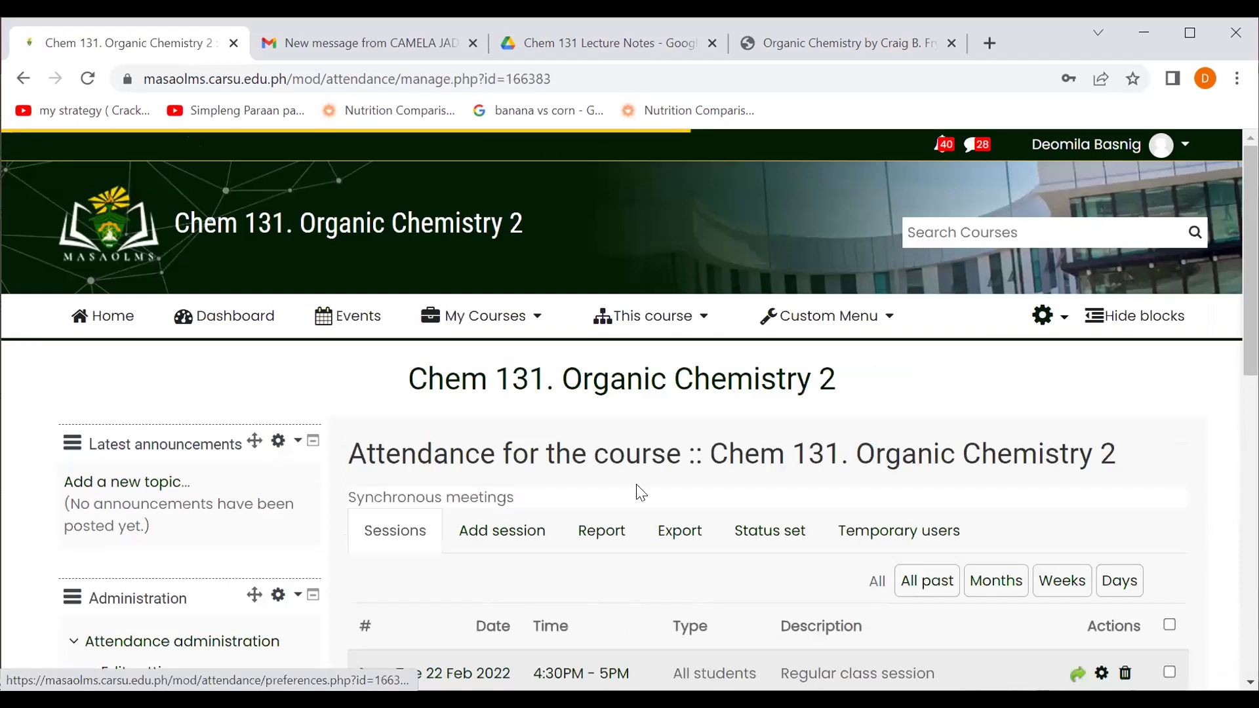
scroll(844, 615, down, 5)
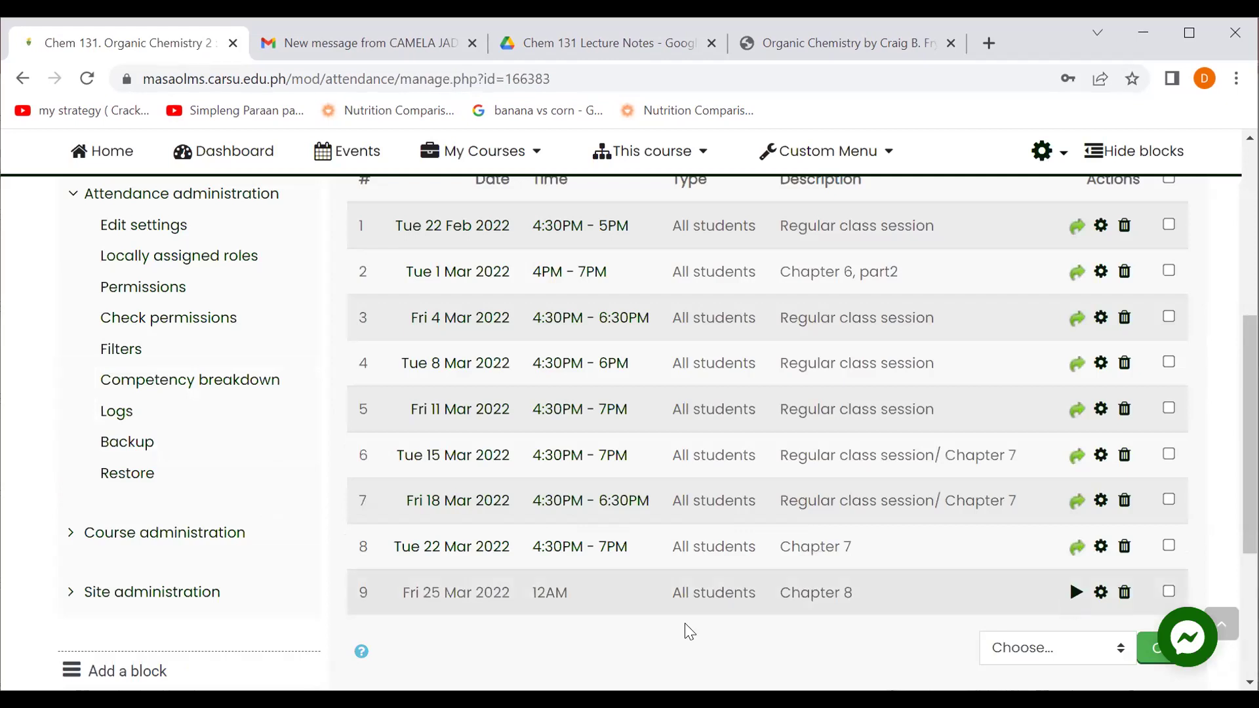
Step: Edit the Fri 25 Mar 2022 Chapter 8 session and set its start time to 16:30
click(1103, 595)
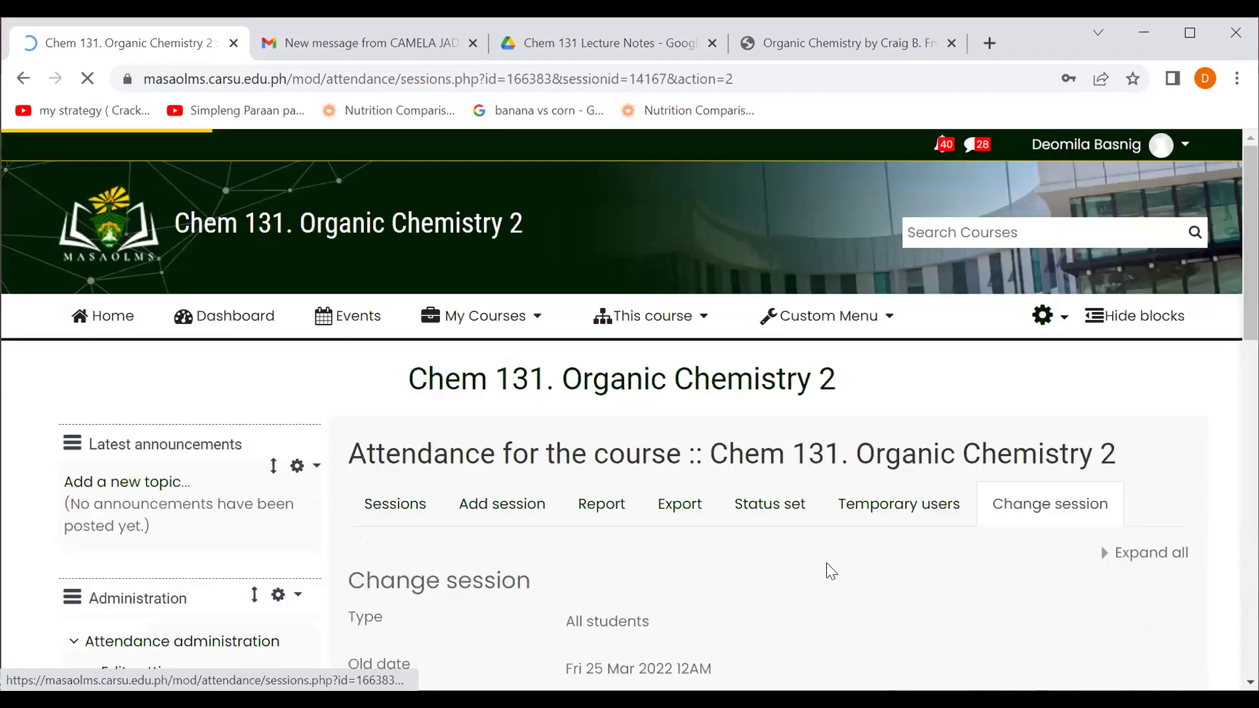
scroll(832, 571, down, 12)
scroll(826, 570, up, 5)
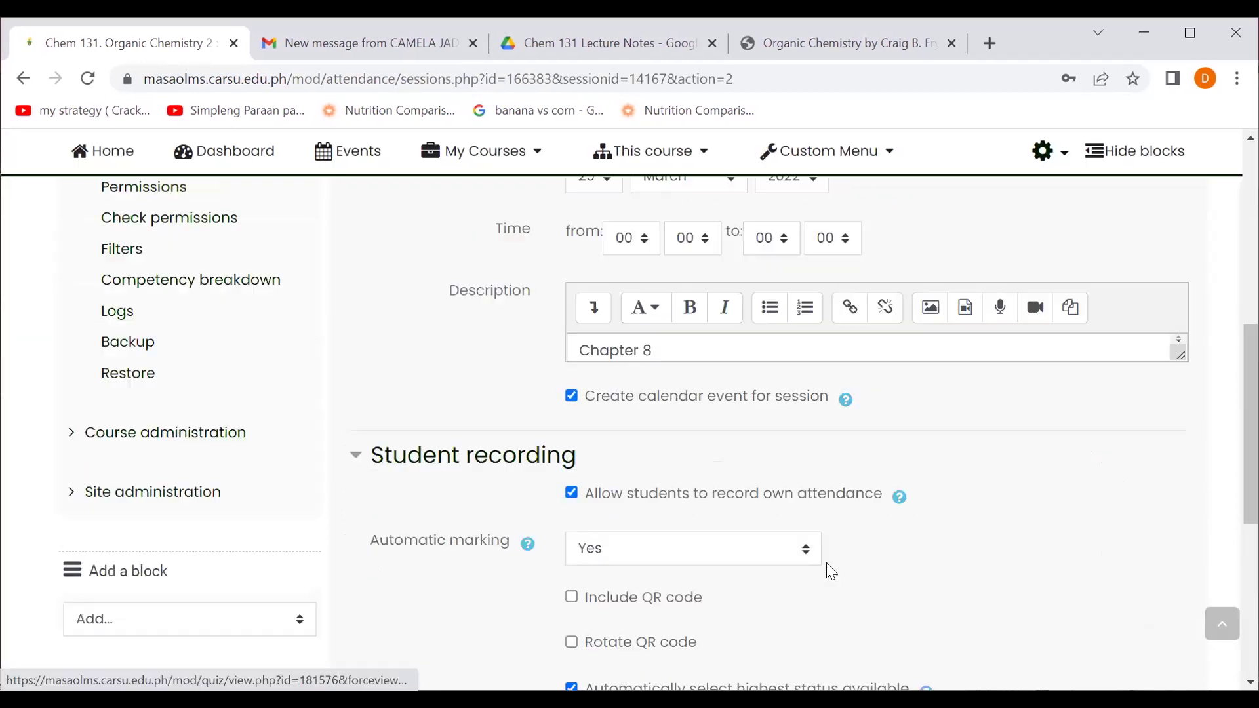
key(alt+Down)
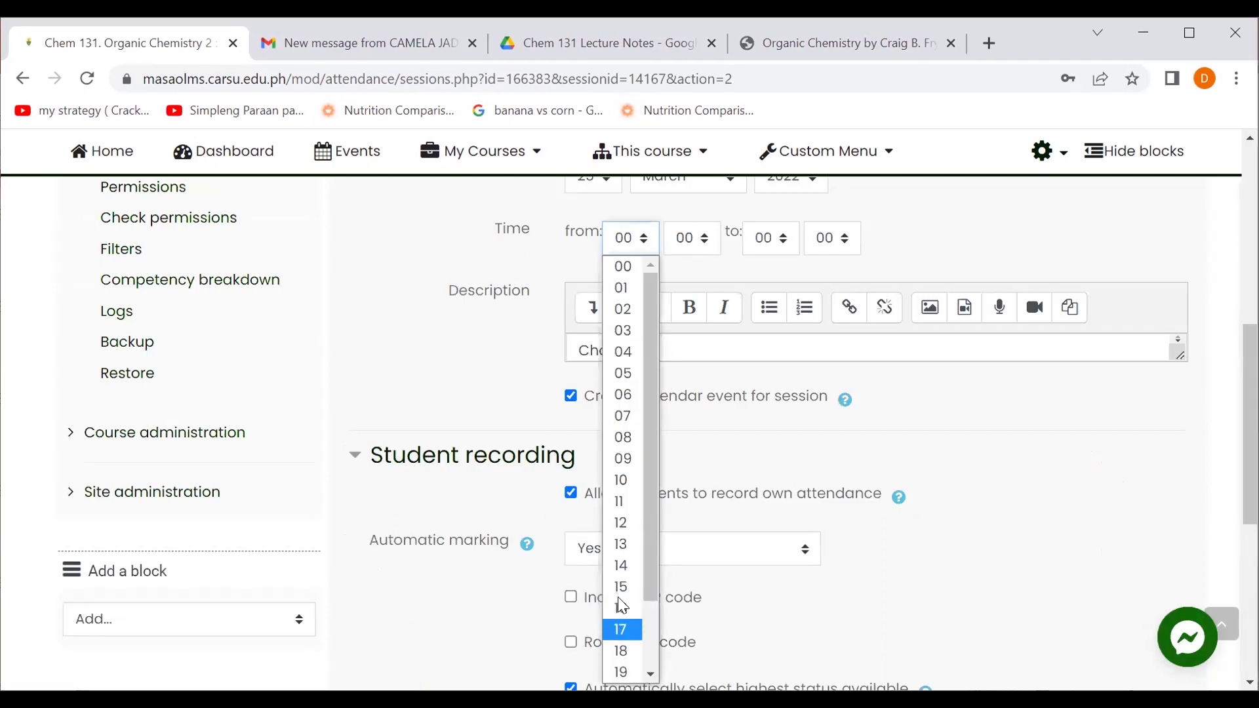
key(Tab)
key(alt+Down)
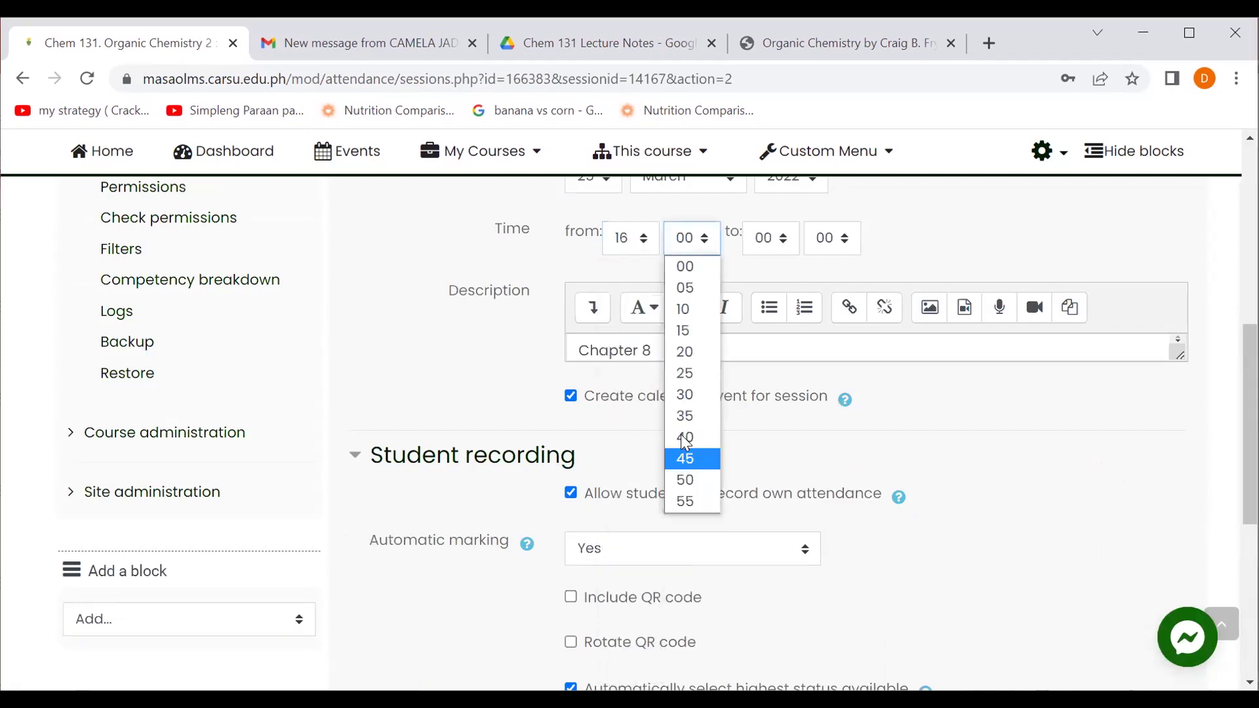
click(782, 246)
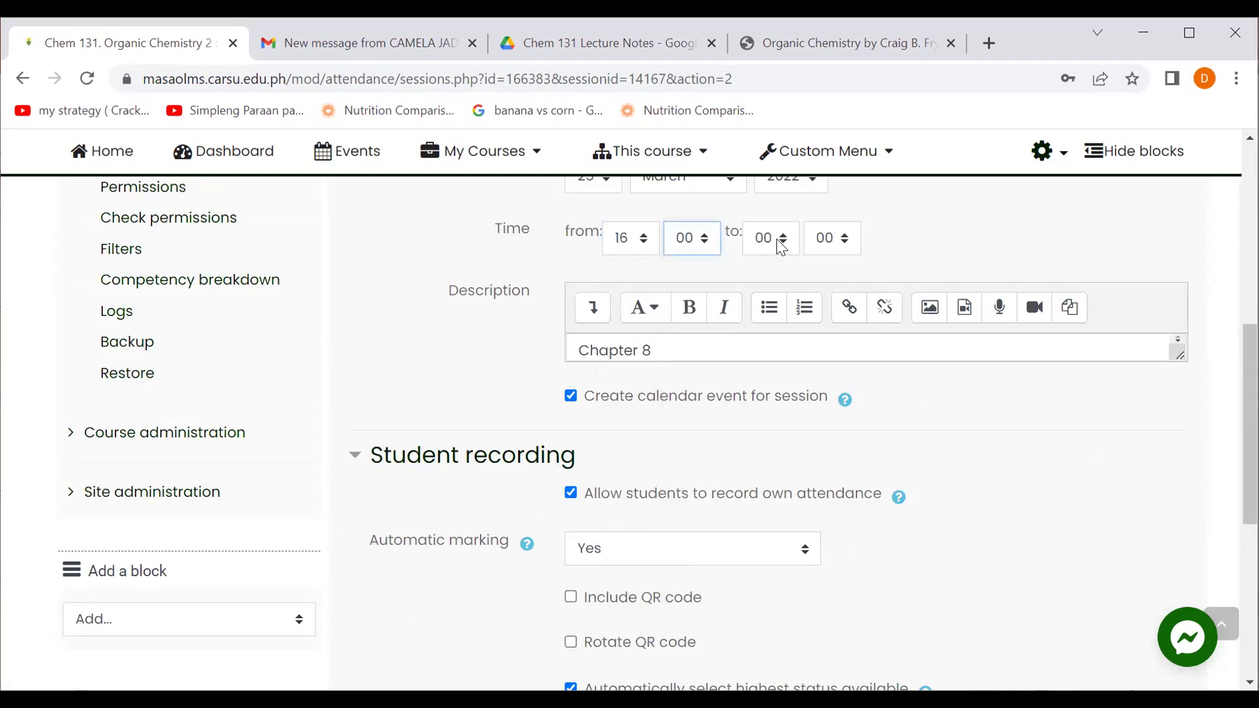
key(3)
Step: Set the Chapter 8 session's end time to 19:00 and save the session
key(Tab)
key(alt+Down)
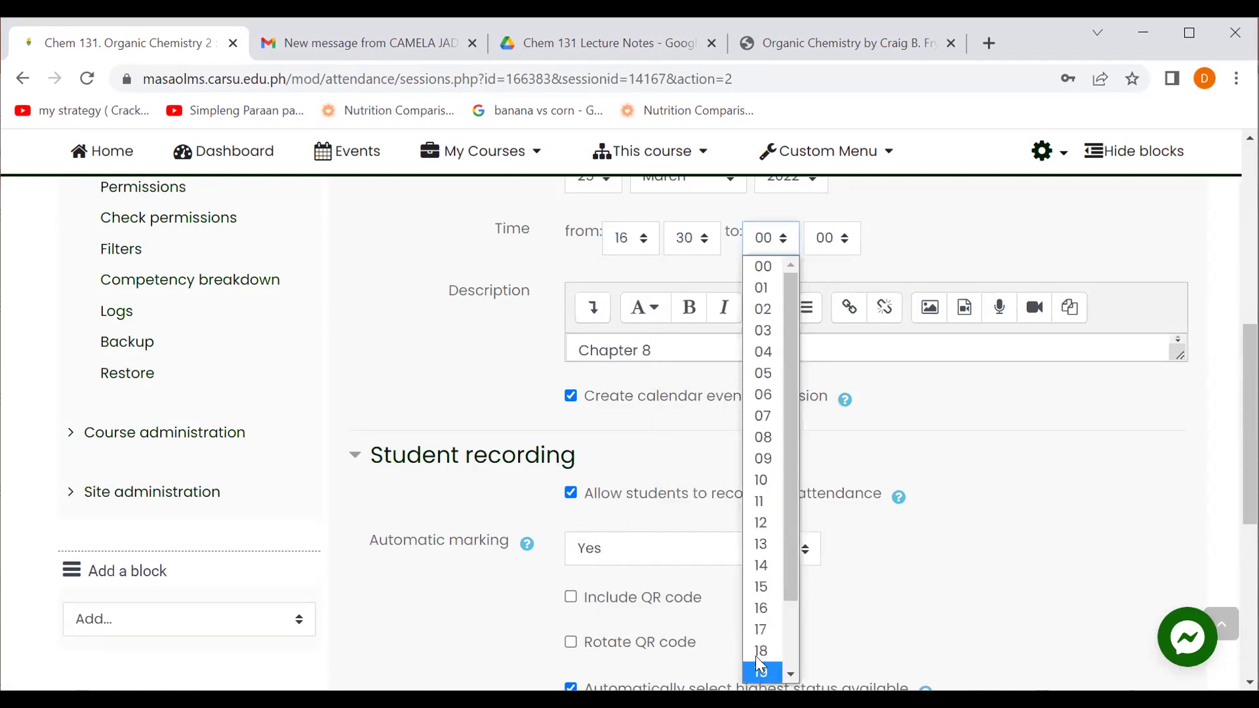
scroll(932, 519, down, 5)
click(646, 371)
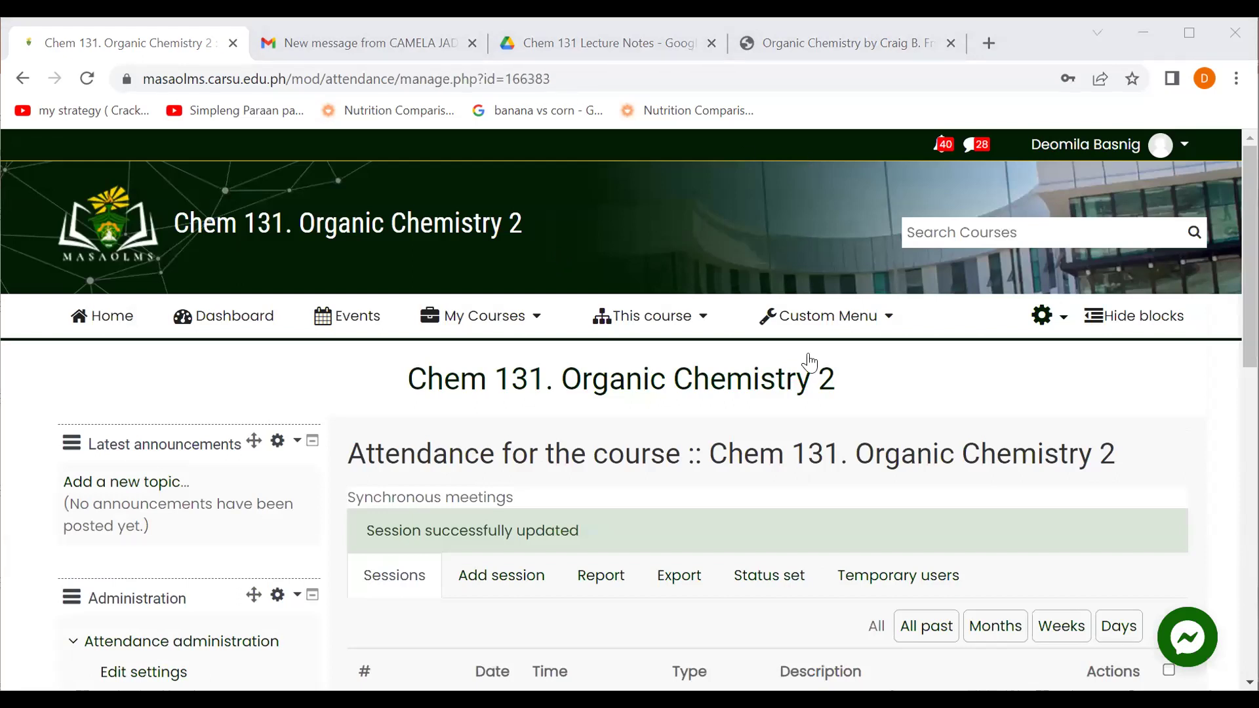
scroll(835, 501, down, 2)
scroll(725, 513, up, 2)
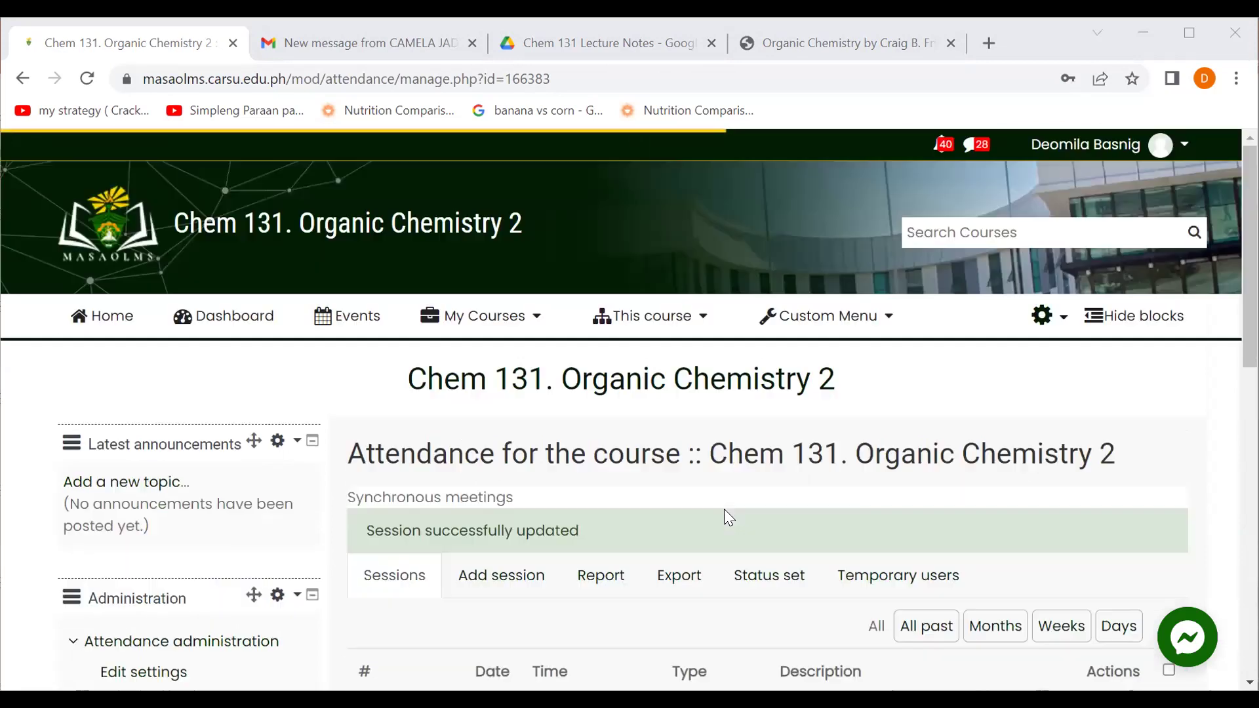
click(656, 318)
mouse_move(661, 389)
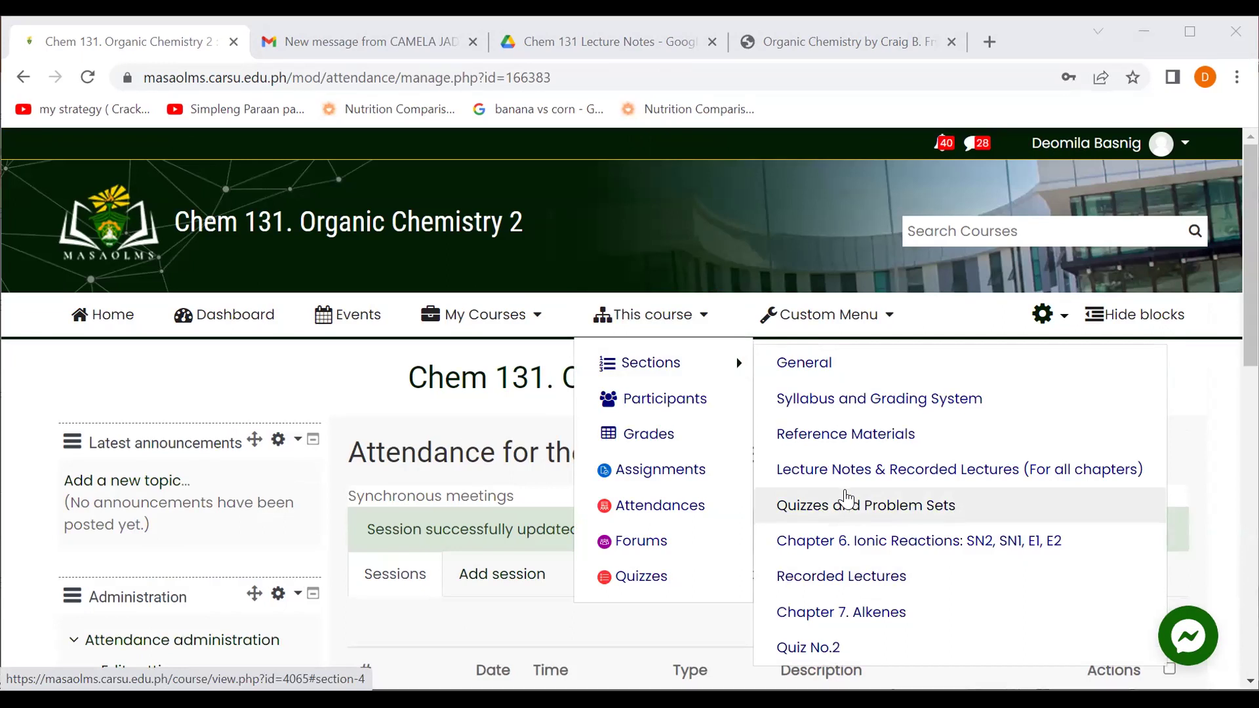
Step: Open the attendance record of the Tue 22 Mar 2022 Chapter 7 session and review each student's status and remarks
scroll(446, 445, down, 4)
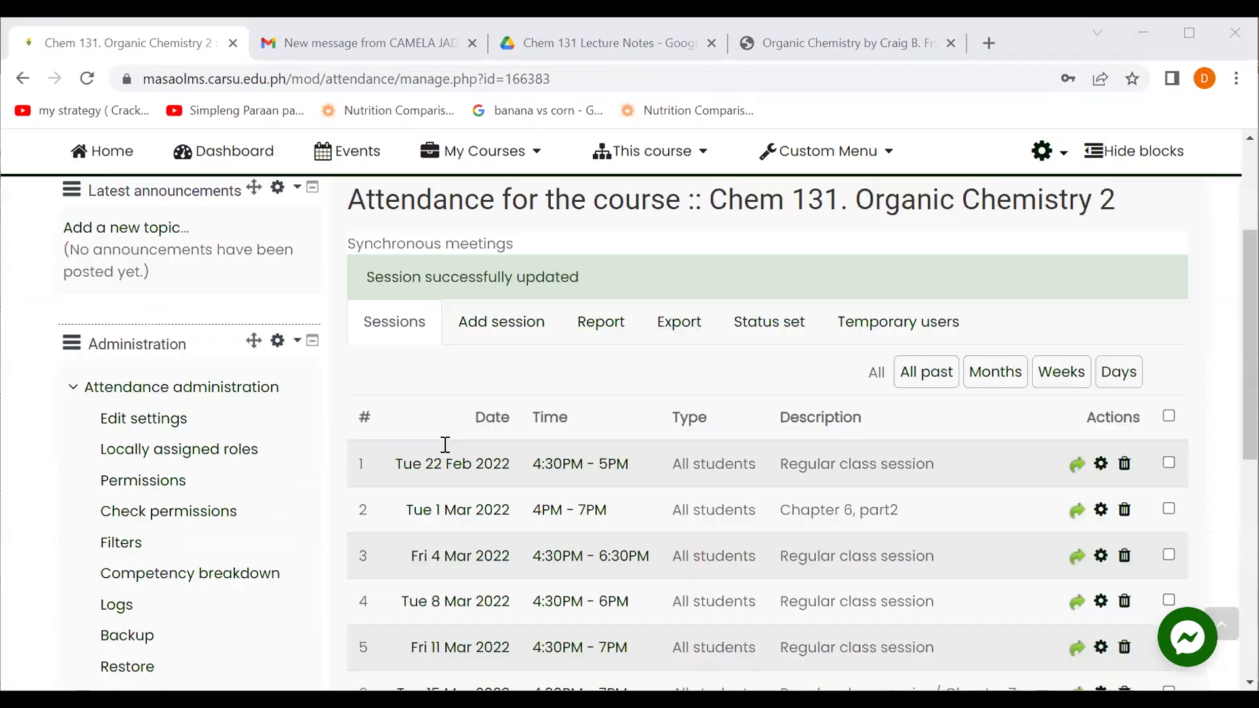
scroll(779, 640, down, 6)
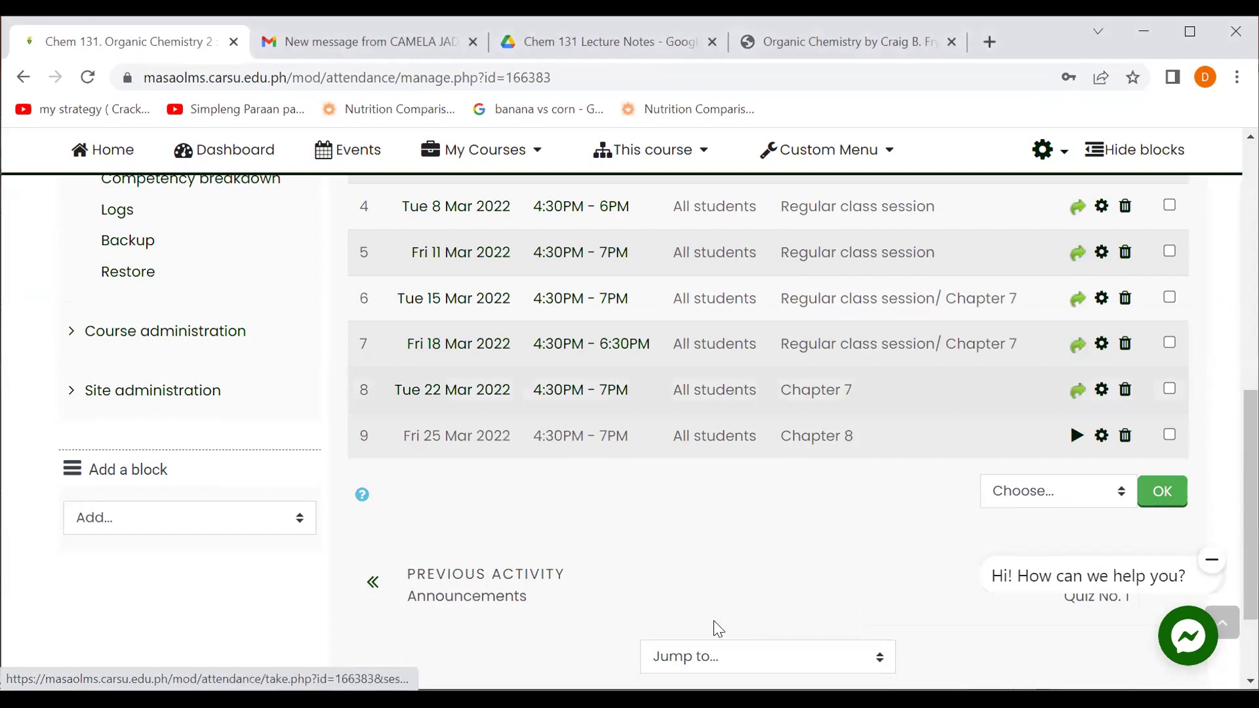
scroll(713, 622, down, 5)
scroll(715, 629, up, 3)
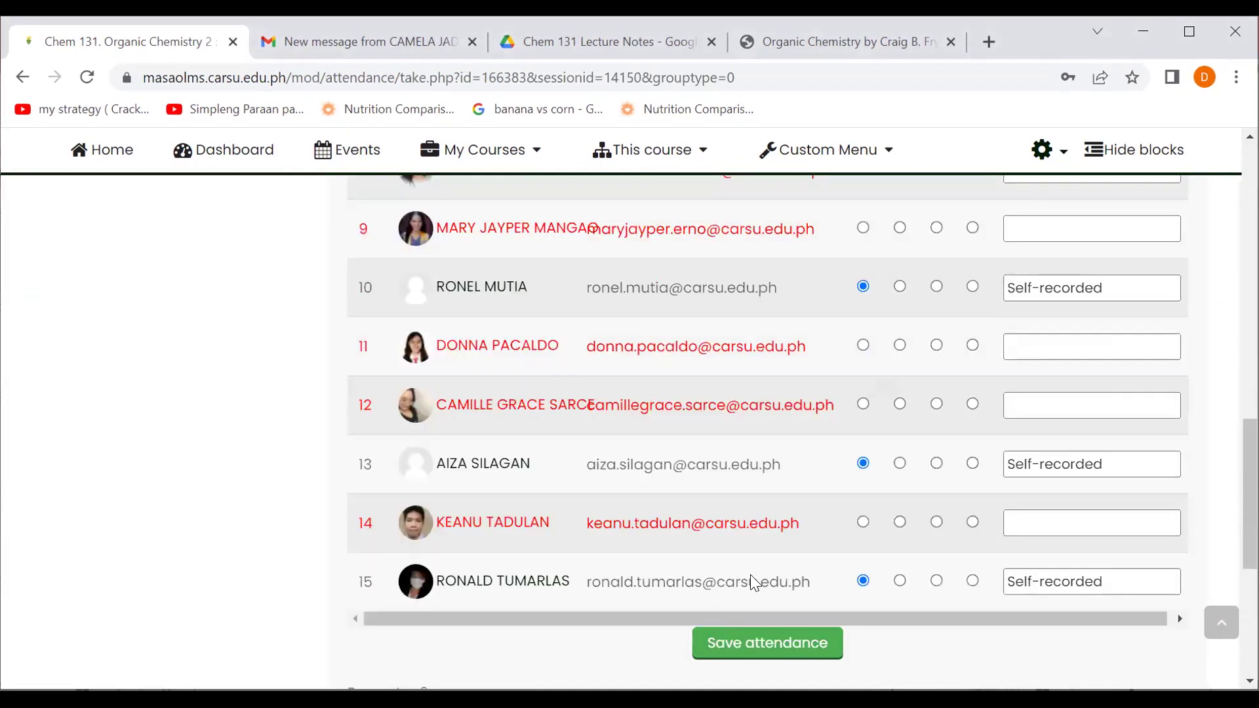
scroll(911, 531, up, 6)
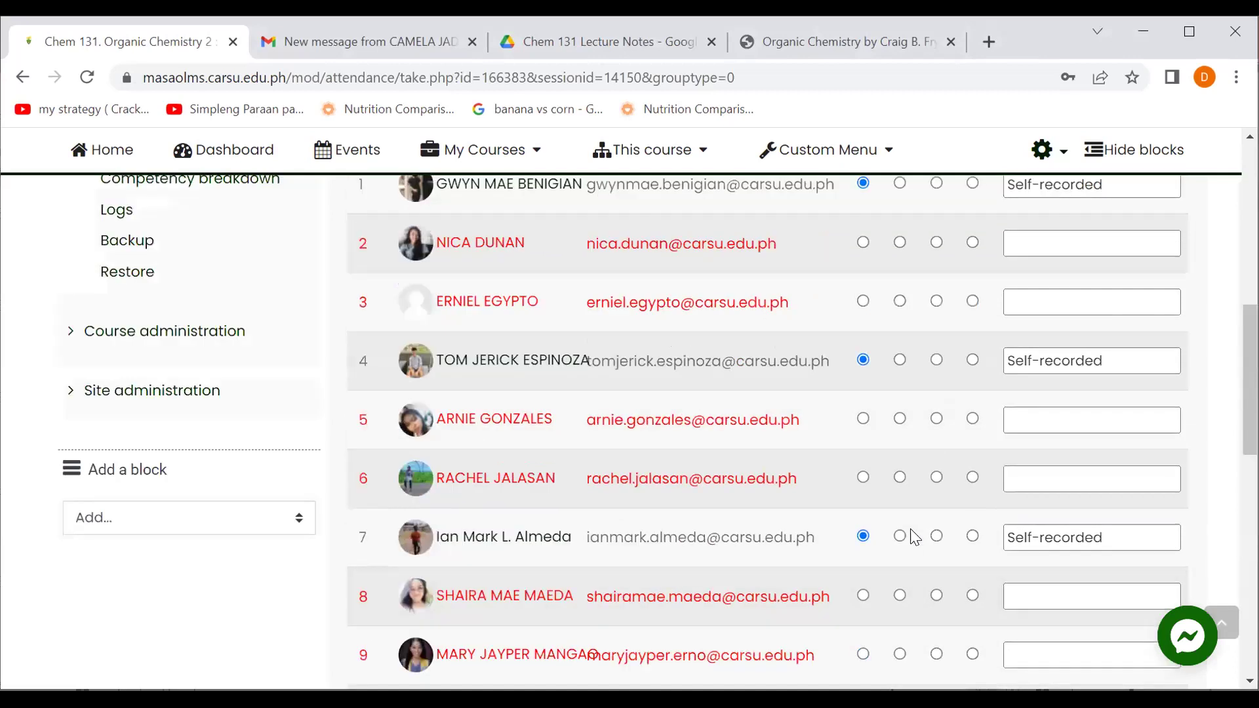
Step: Mark the student in row 11 as present for the 22 March Chapter 7 session and save the attendance
scroll(915, 536, up, 6)
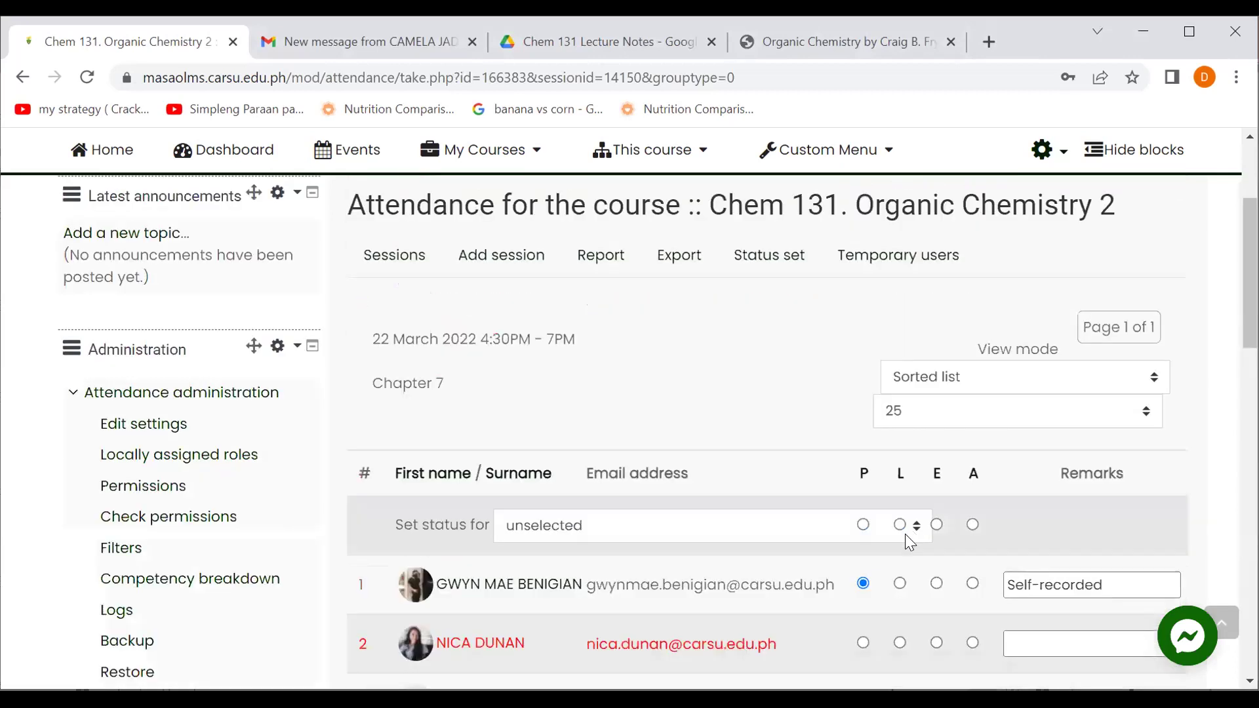
scroll(905, 534, down, 15)
scroll(853, 525, up, 4)
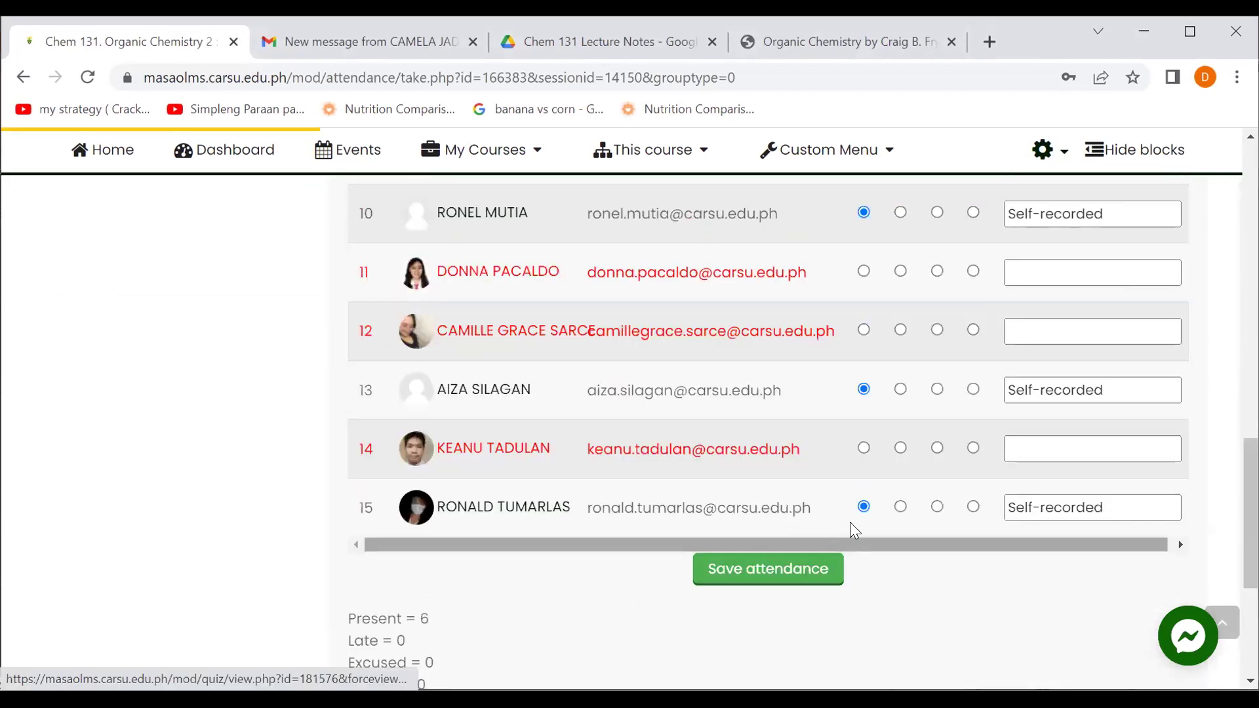
click(865, 271)
click(770, 578)
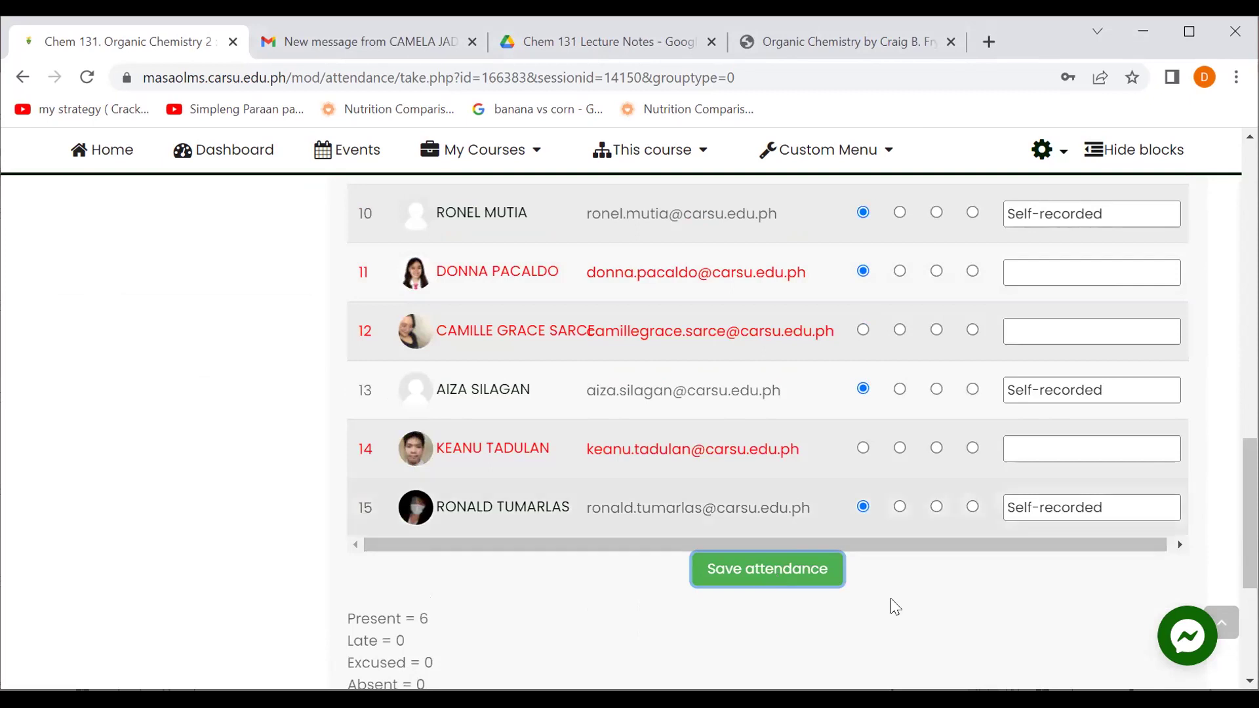
scroll(880, 663, up, 5)
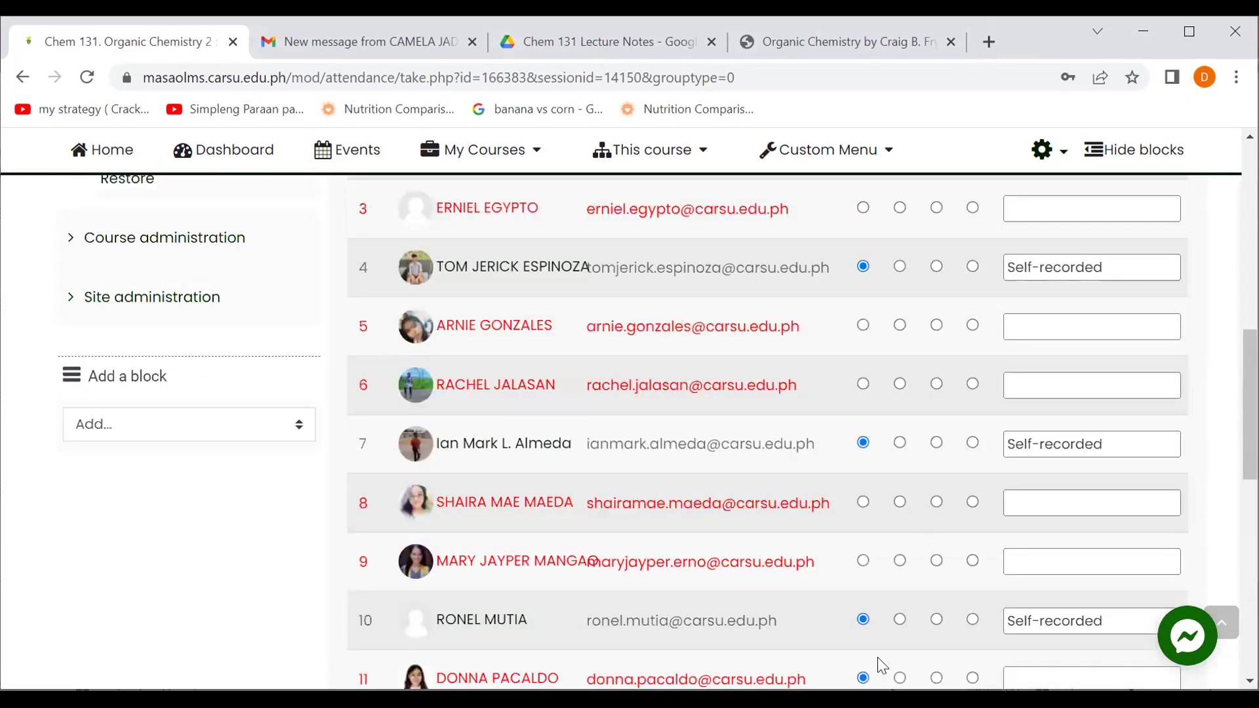
scroll(880, 663, up, 10)
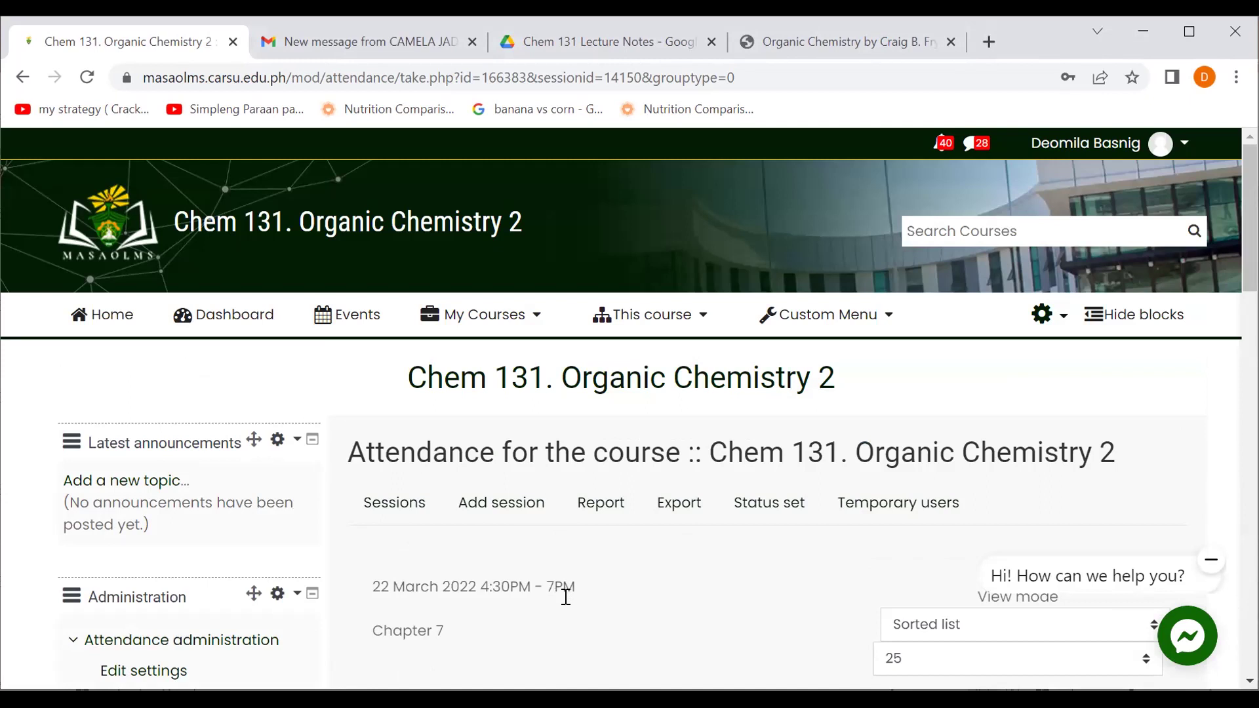
scroll(564, 595, down, 2)
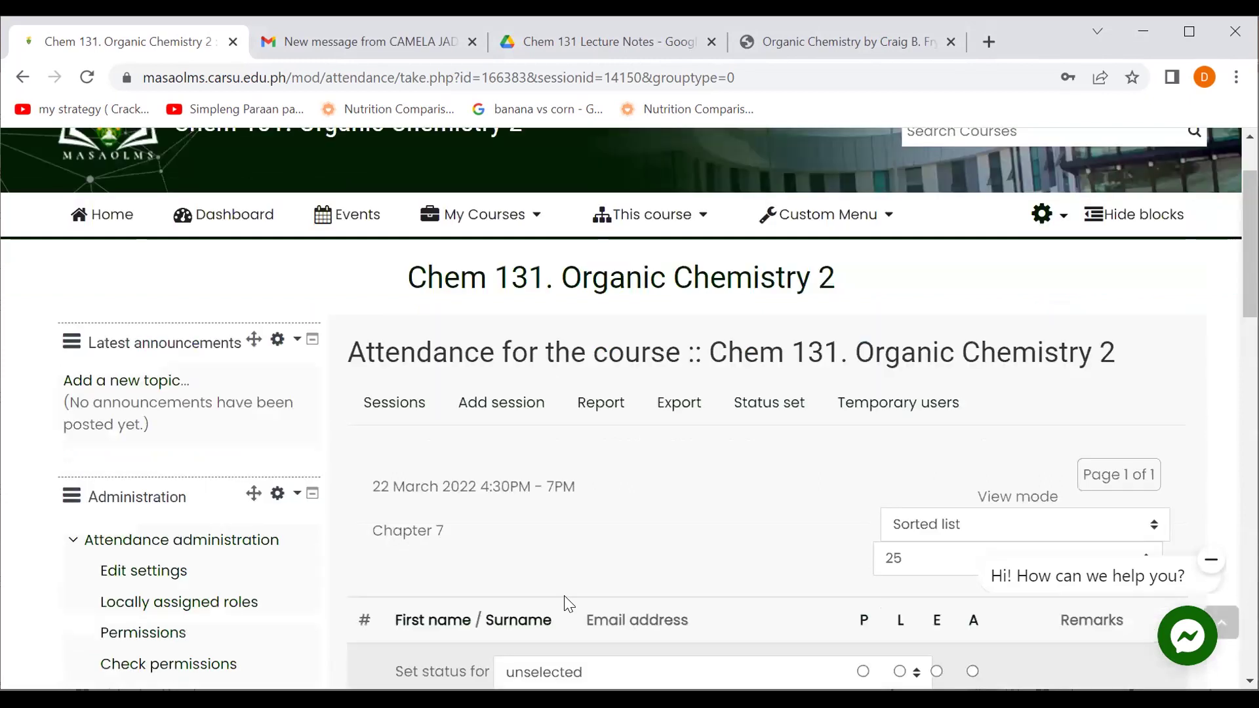
scroll(737, 531, down, 5)
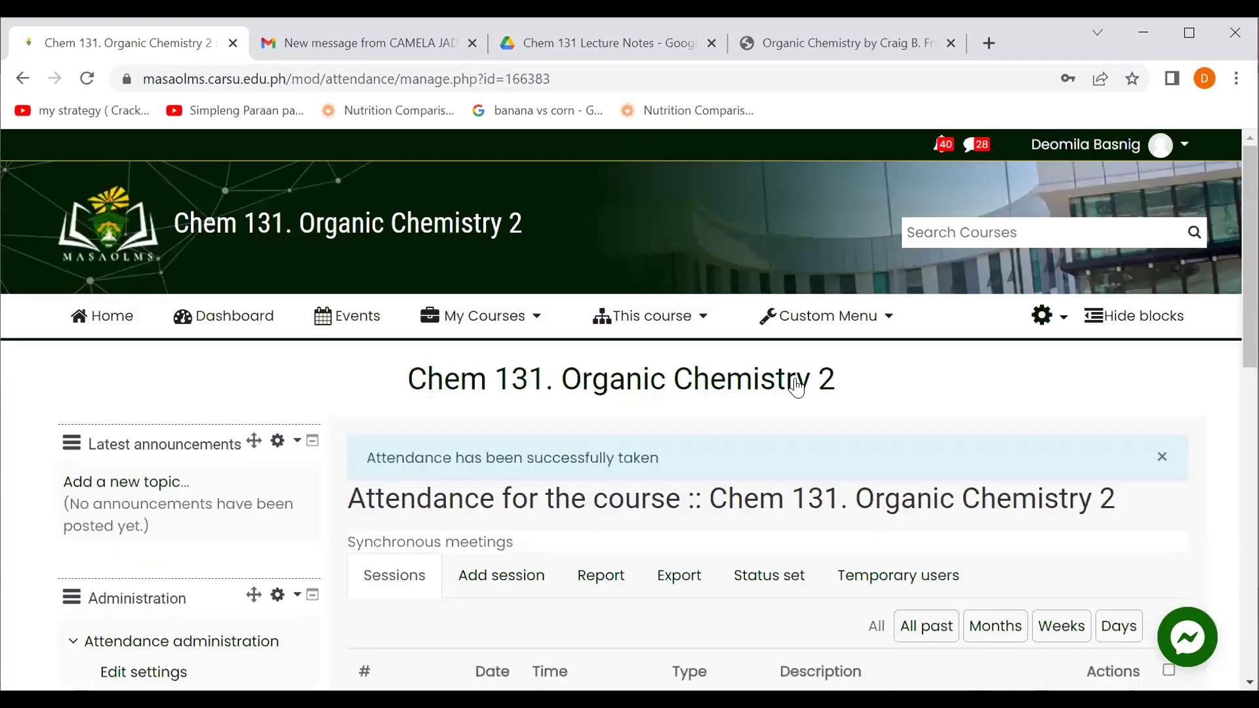
Step: Open the course's Quizzes and Problem Sets section and review the due dates and submission status of its quizzes and problem sets
mouse_move(649, 316)
mouse_move(669, 364)
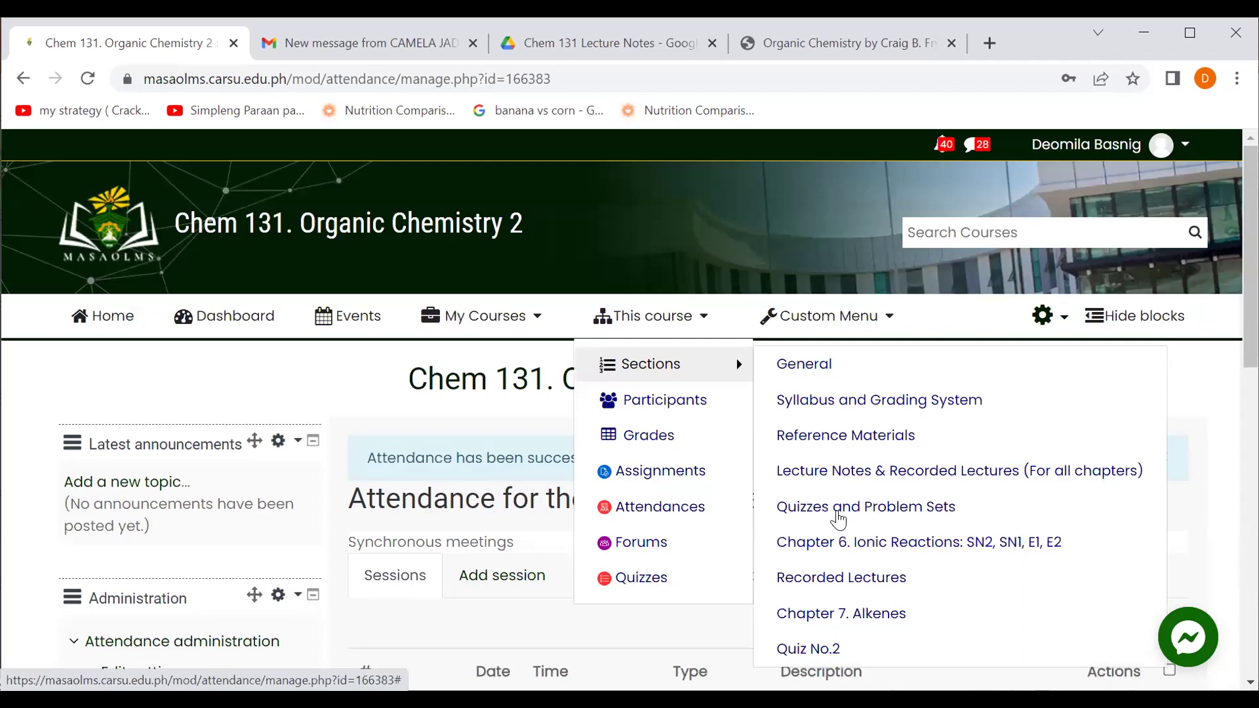
click(838, 506)
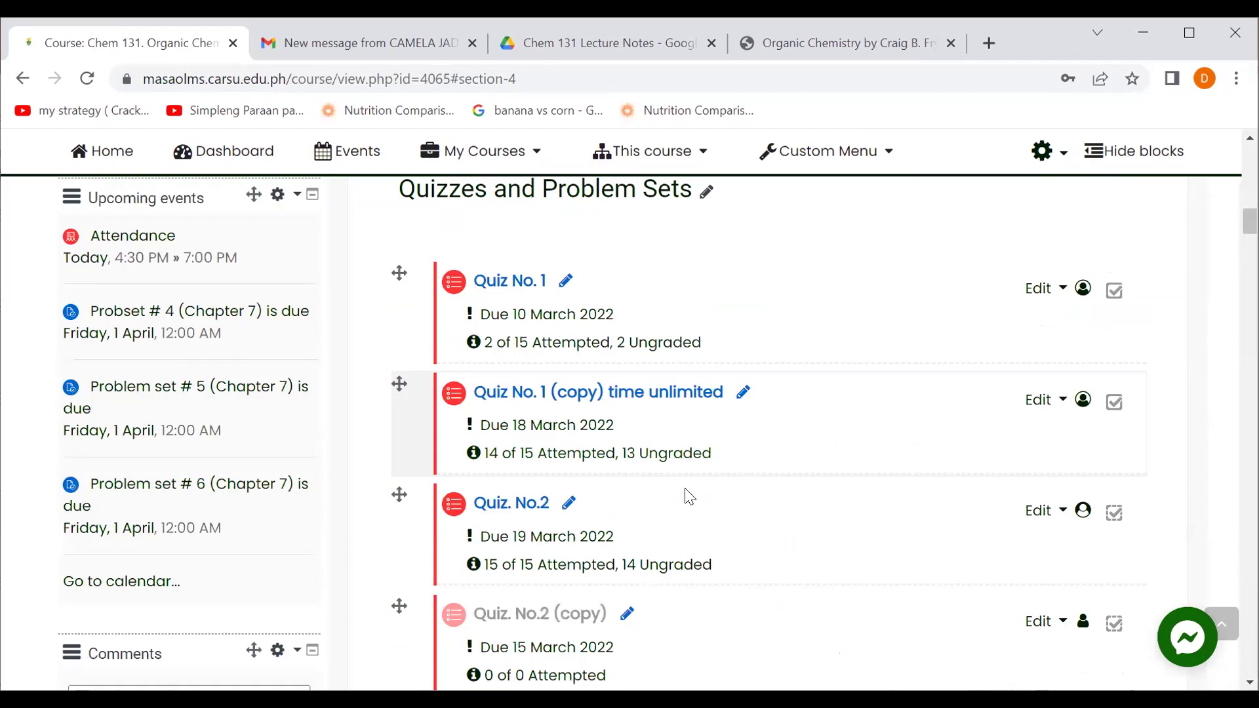
scroll(745, 399, down, 1)
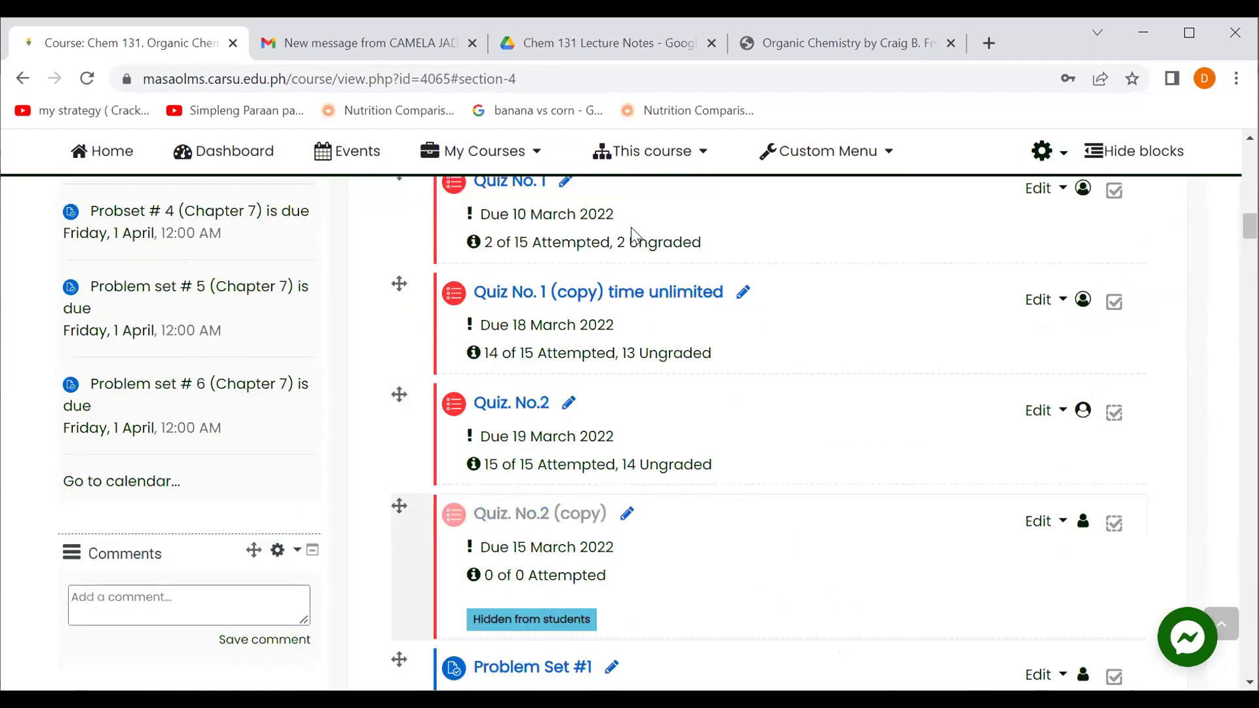
scroll(787, 460, down, 2)
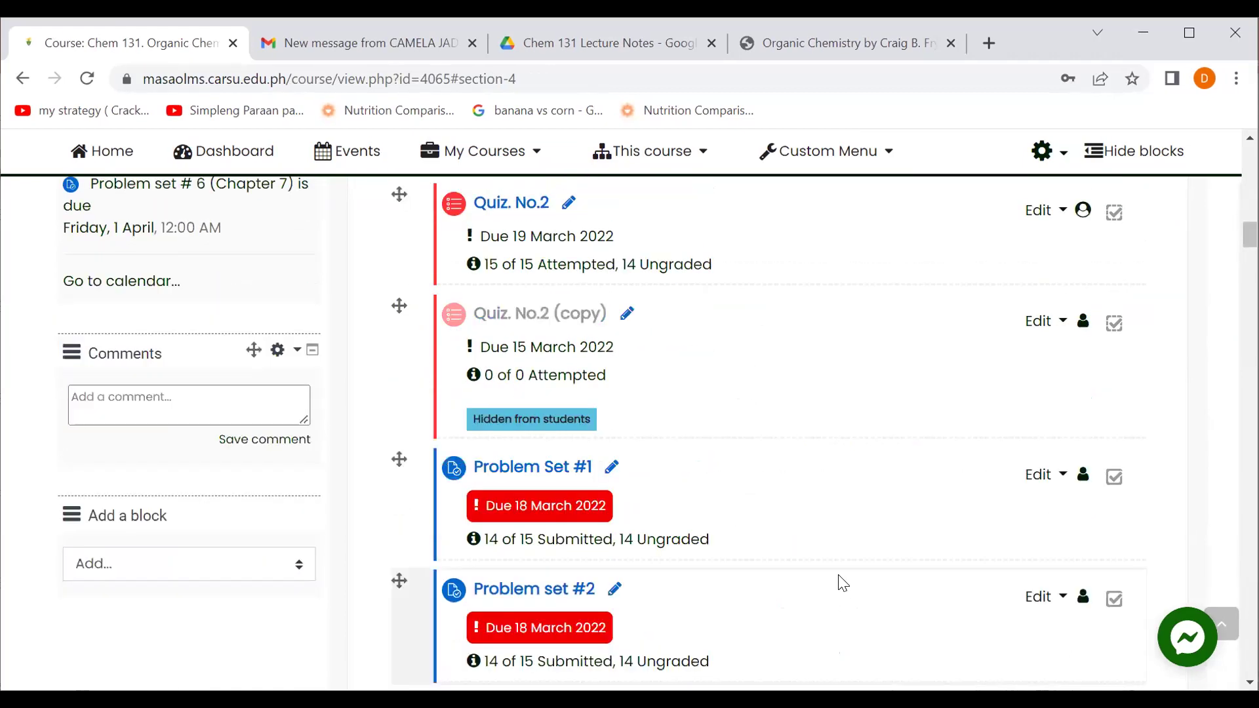
scroll(837, 580, down, 1)
scroll(774, 572, down, 2)
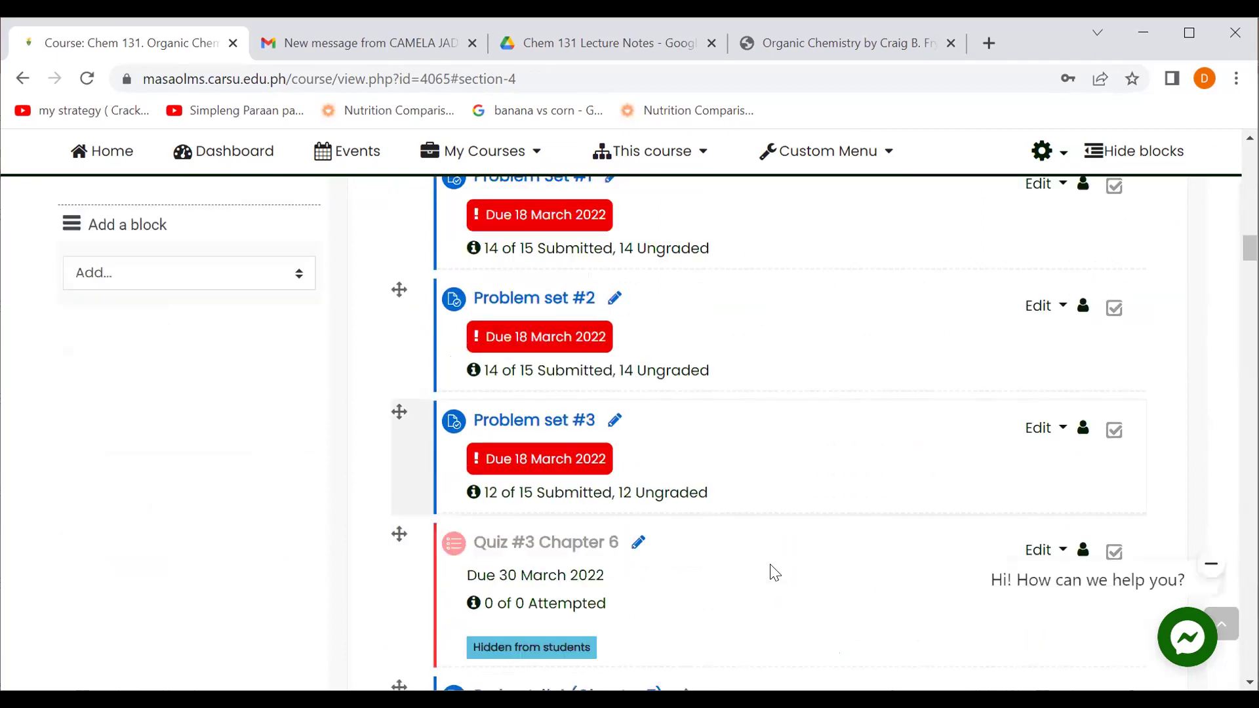
scroll(733, 586, down, 1)
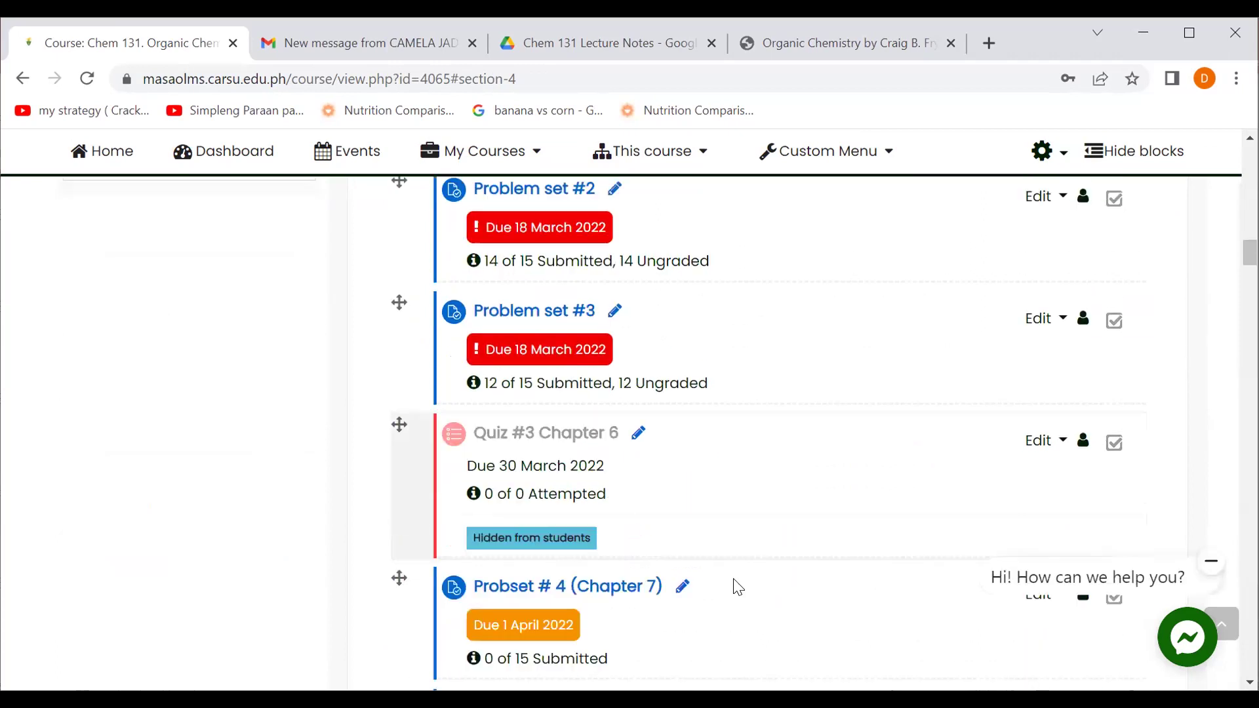
scroll(739, 588, down, 2)
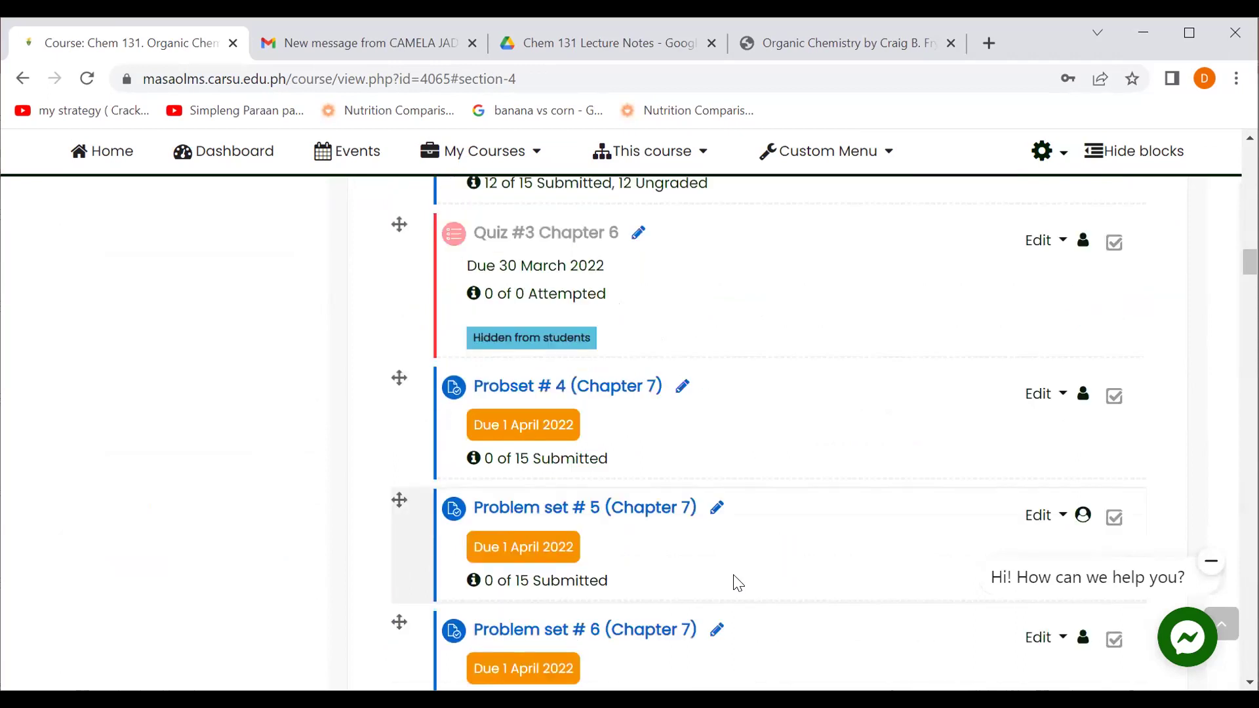
scroll(738, 583, down, 2)
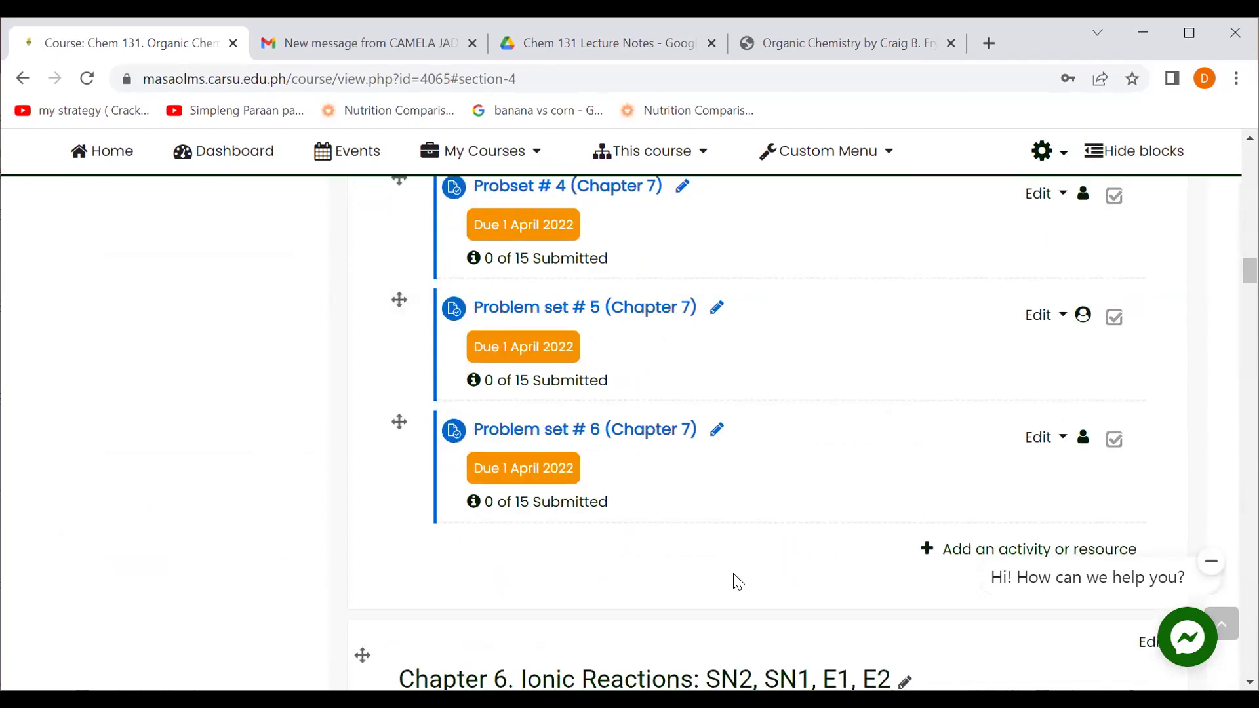
Step: Recheck the due dates and submissions of the Chapter 7 problem sets 4, 5 and 6
scroll(733, 582, up, 1)
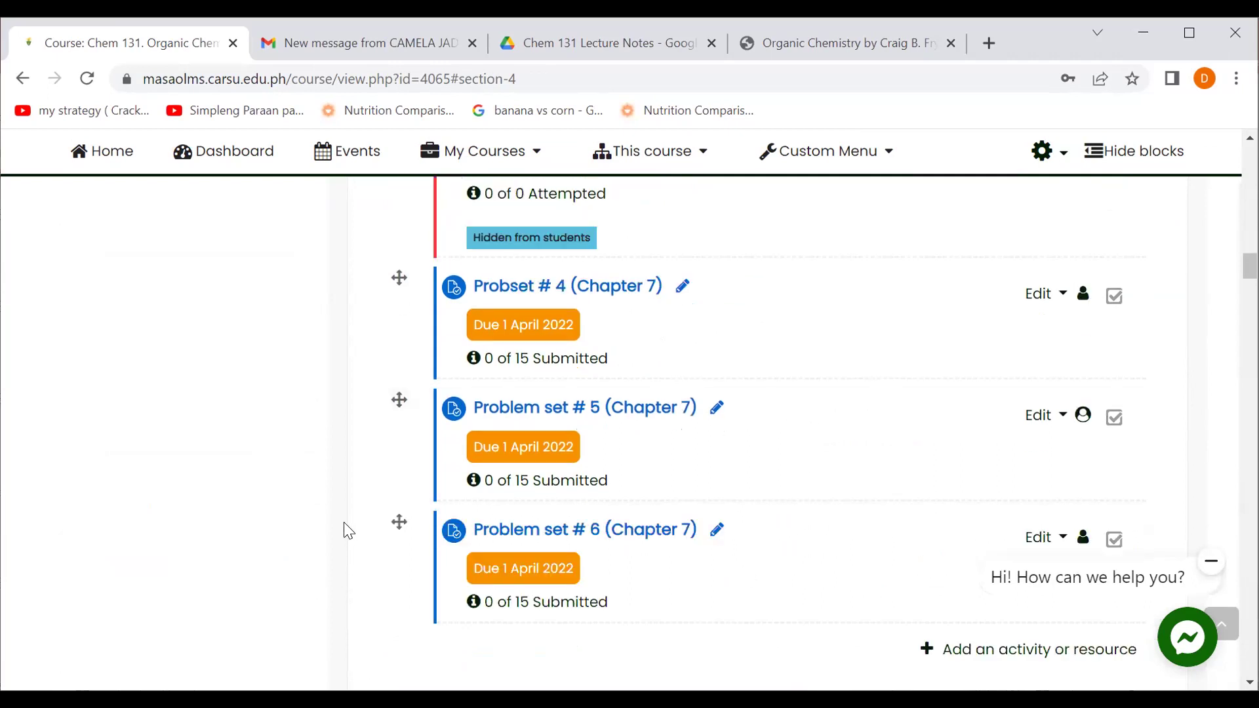
scroll(348, 530, up, 1)
scroll(347, 530, down, 1)
scroll(347, 530, down, 1)
scroll(348, 530, up, 2)
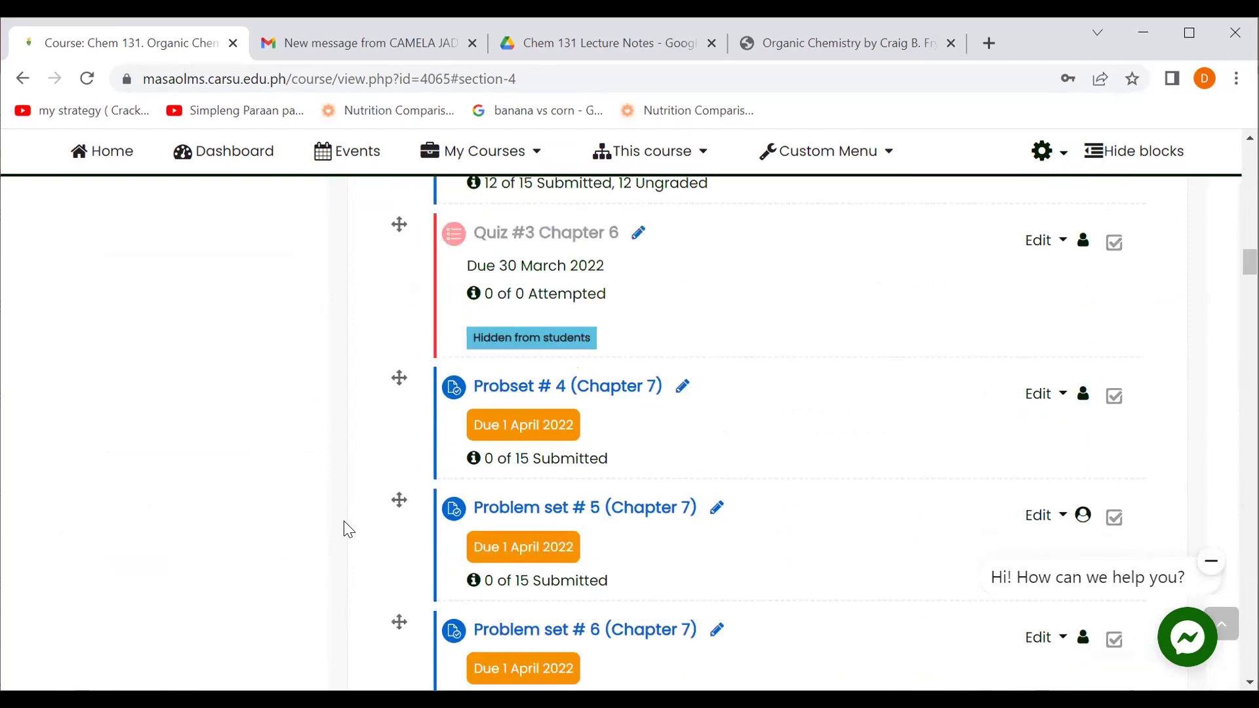
scroll(347, 530, down, 3)
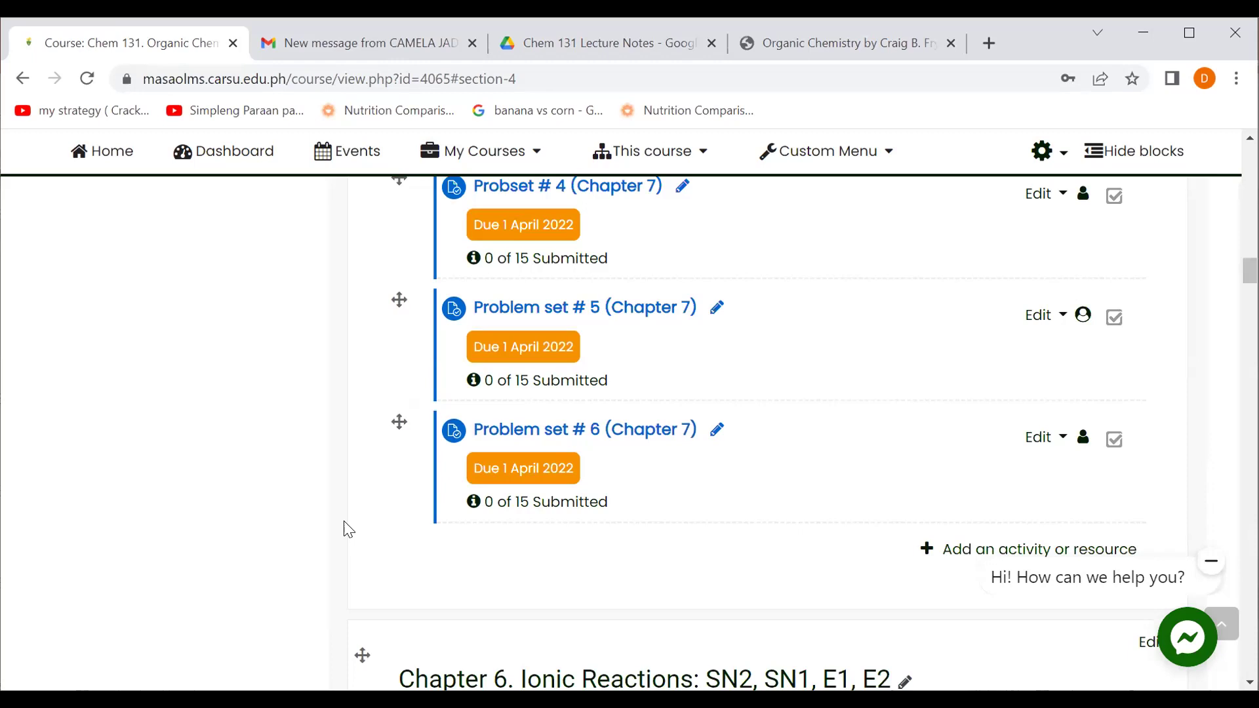
scroll(347, 531, up, 1)
scroll(348, 530, down, 2)
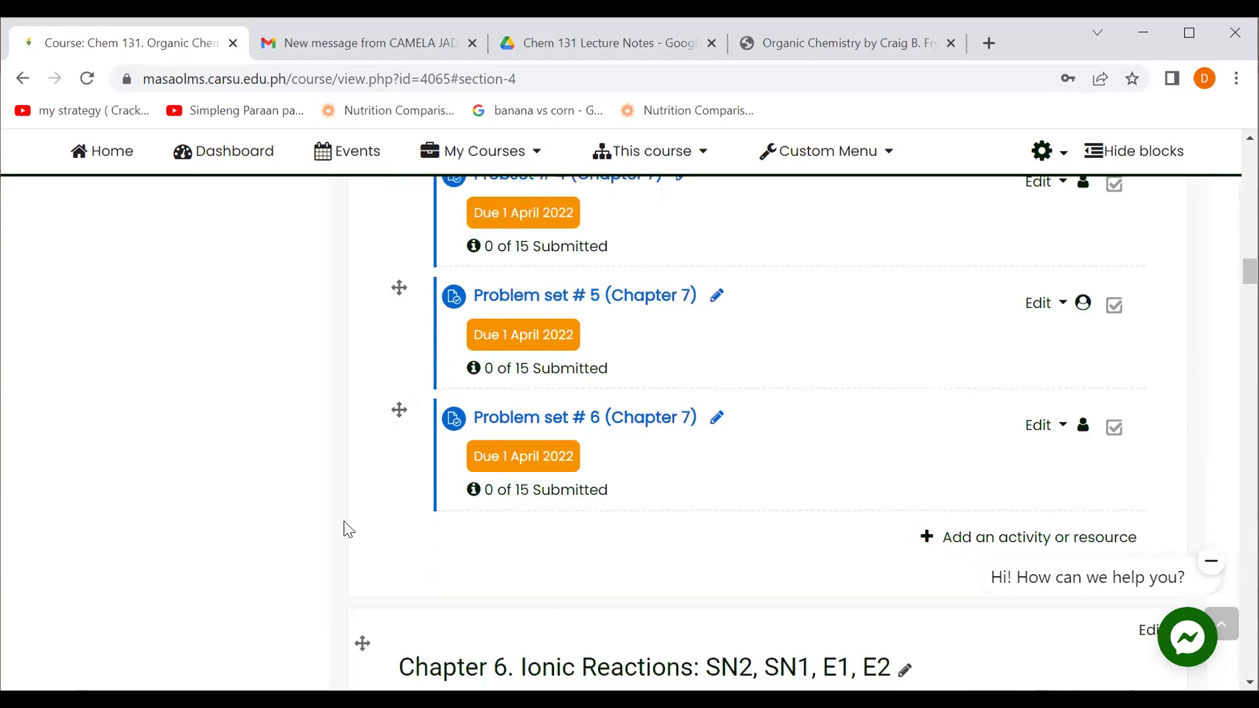
Step: Look through the recorded lecture videos in the Chapter 6 Ionic Reactions section
scroll(349, 518, down, 6)
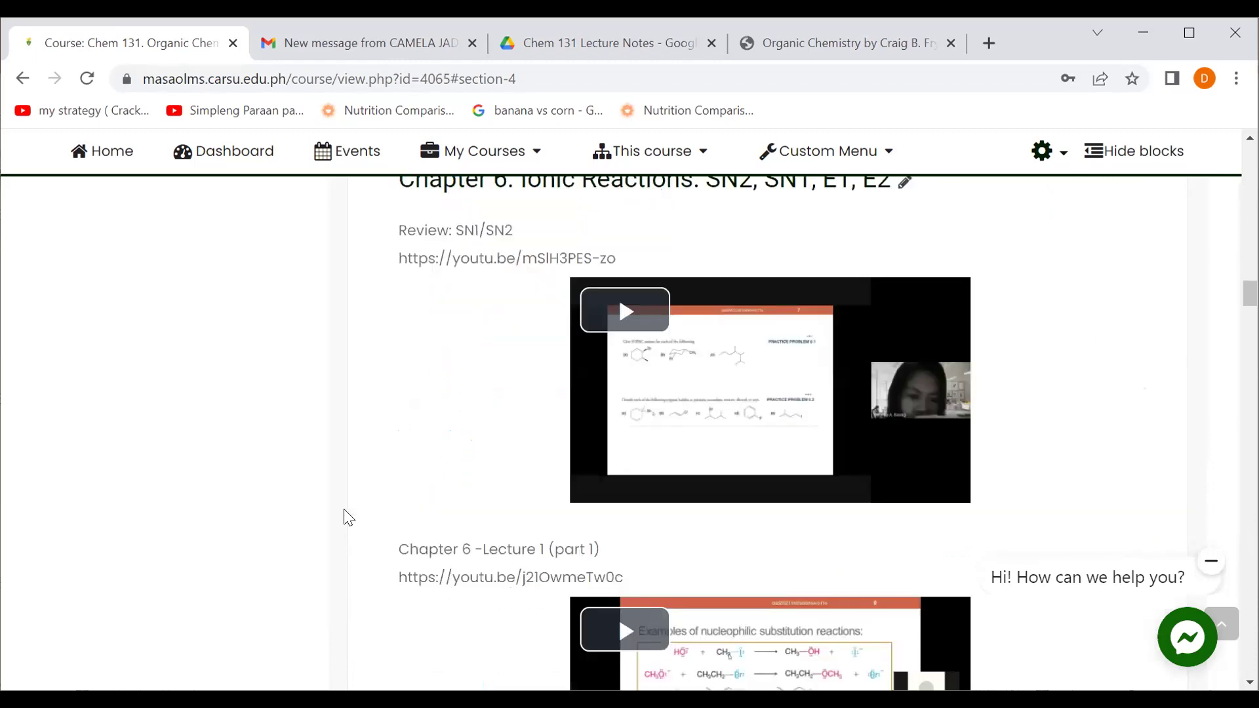
scroll(348, 519, up, 1)
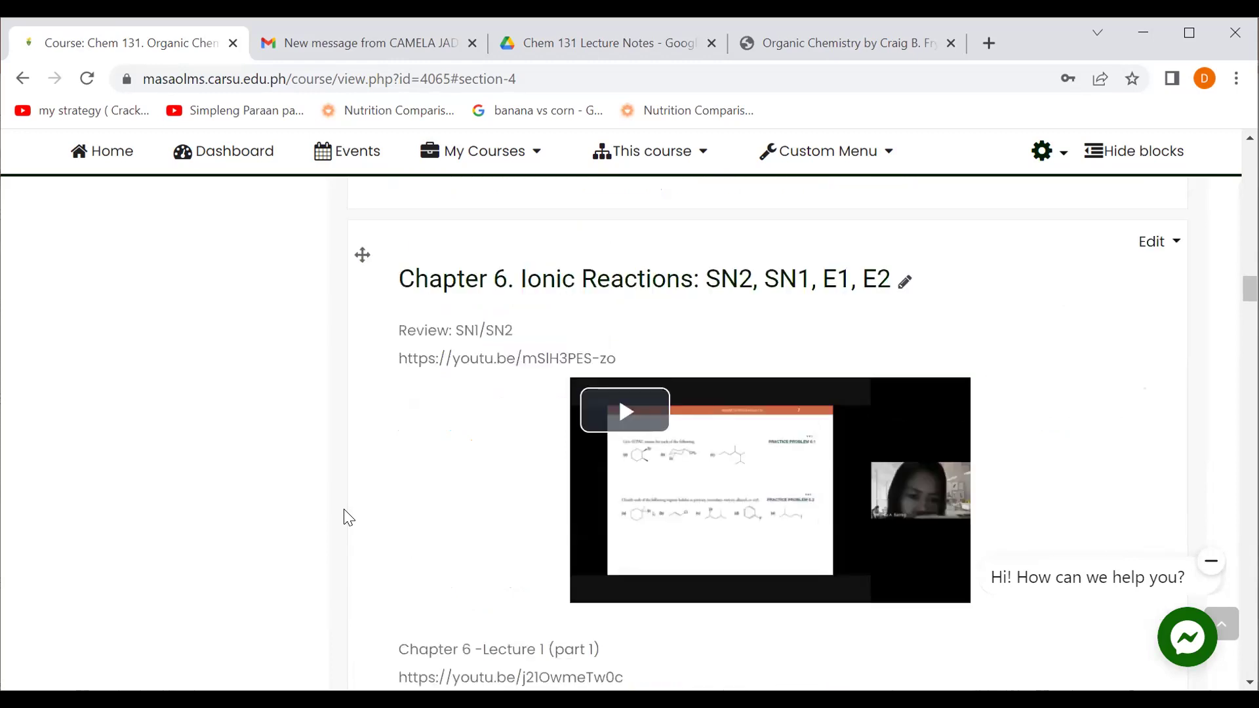
scroll(346, 512, down, 6)
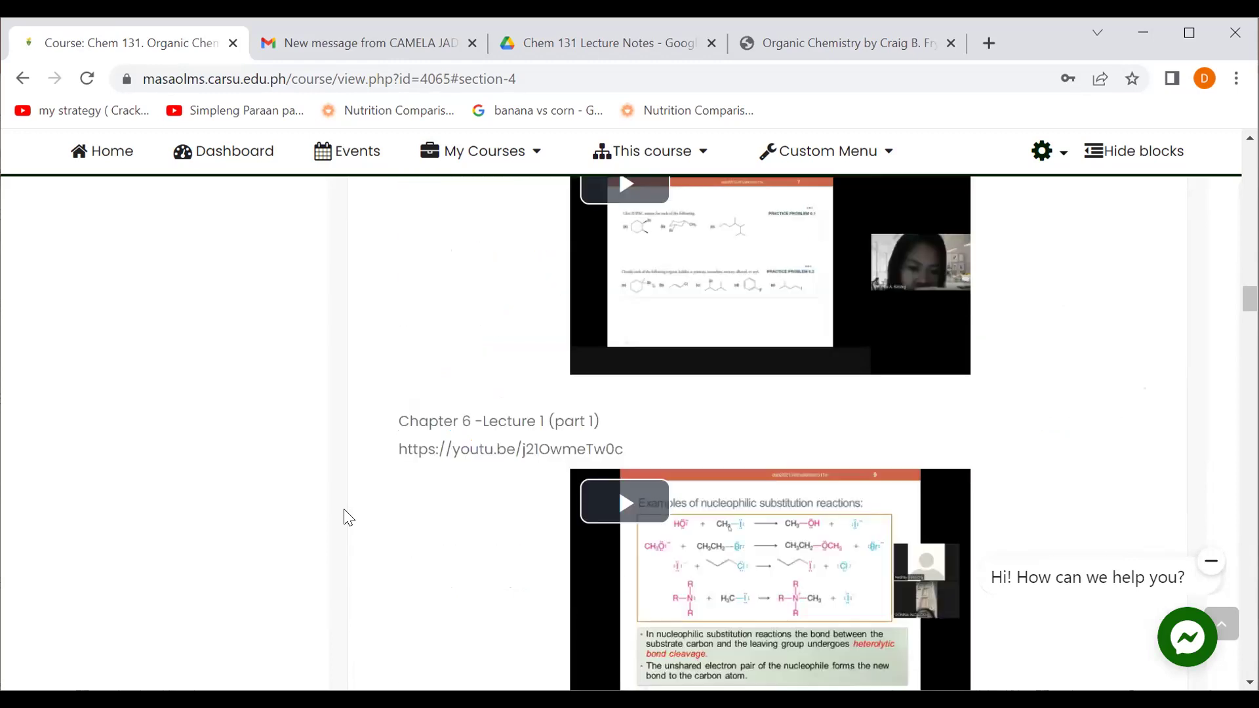
scroll(348, 519, down, 3)
scroll(346, 519, up, 3)
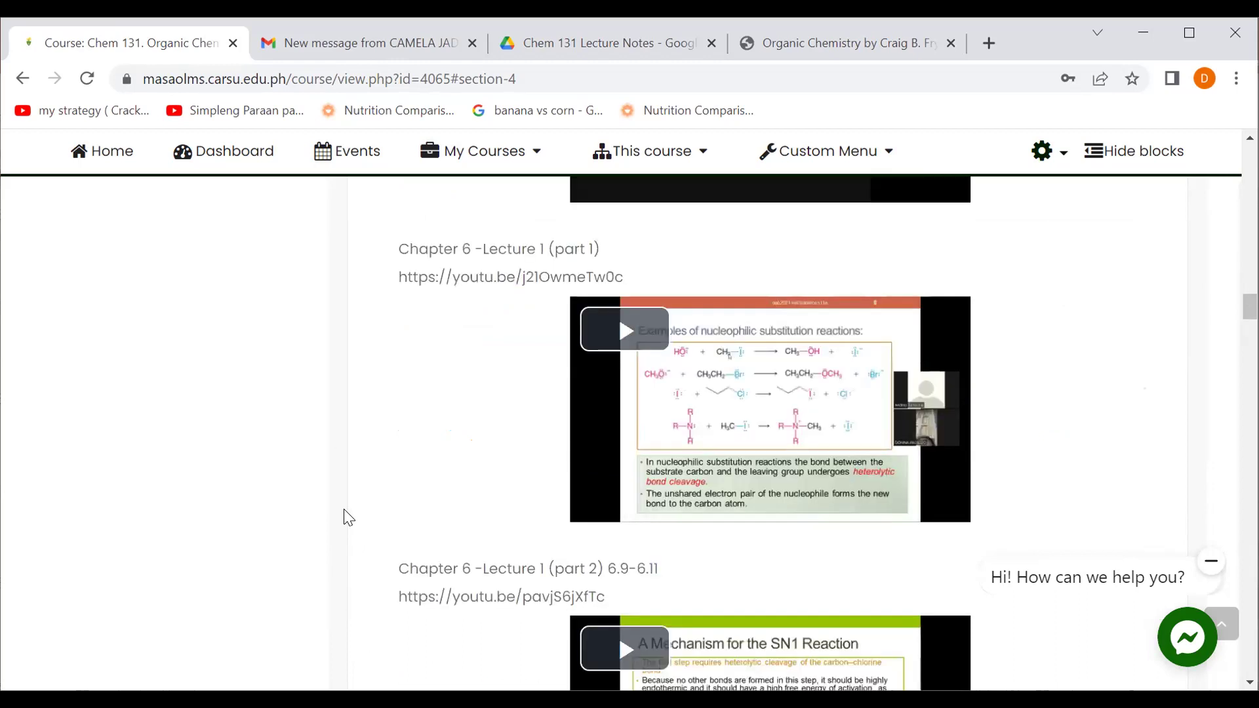
scroll(363, 472, up, 6)
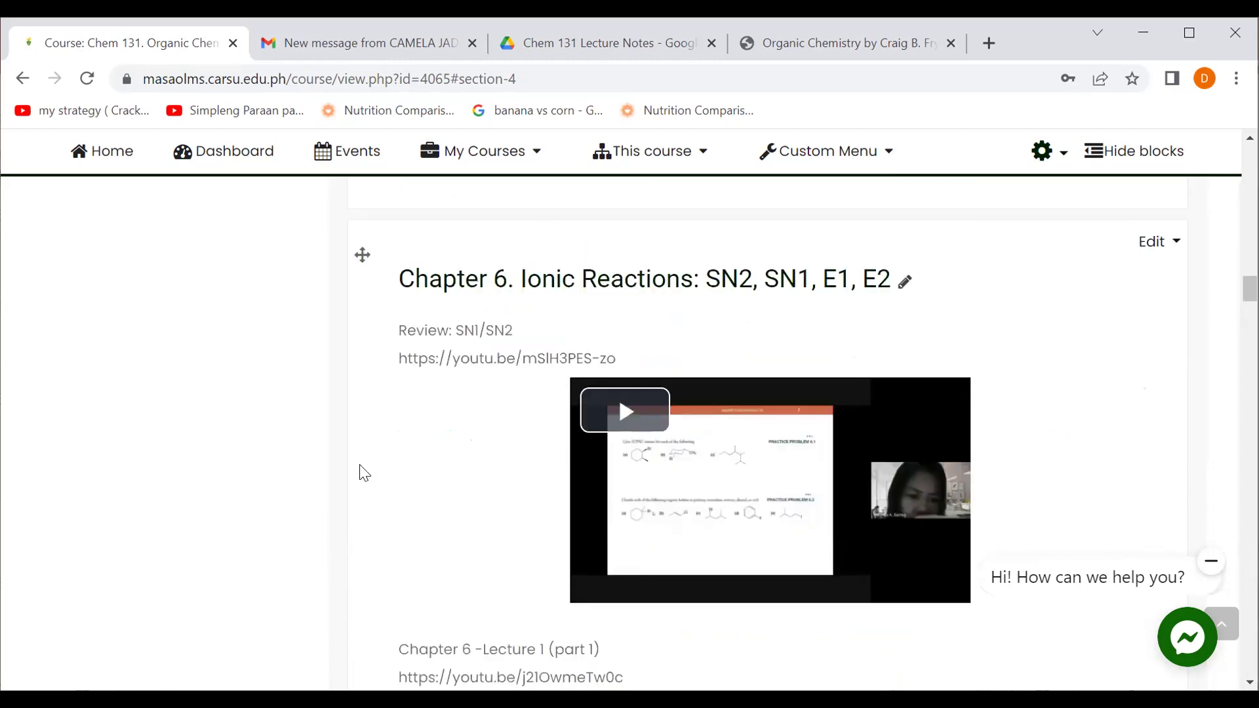
scroll(364, 473, down, 14)
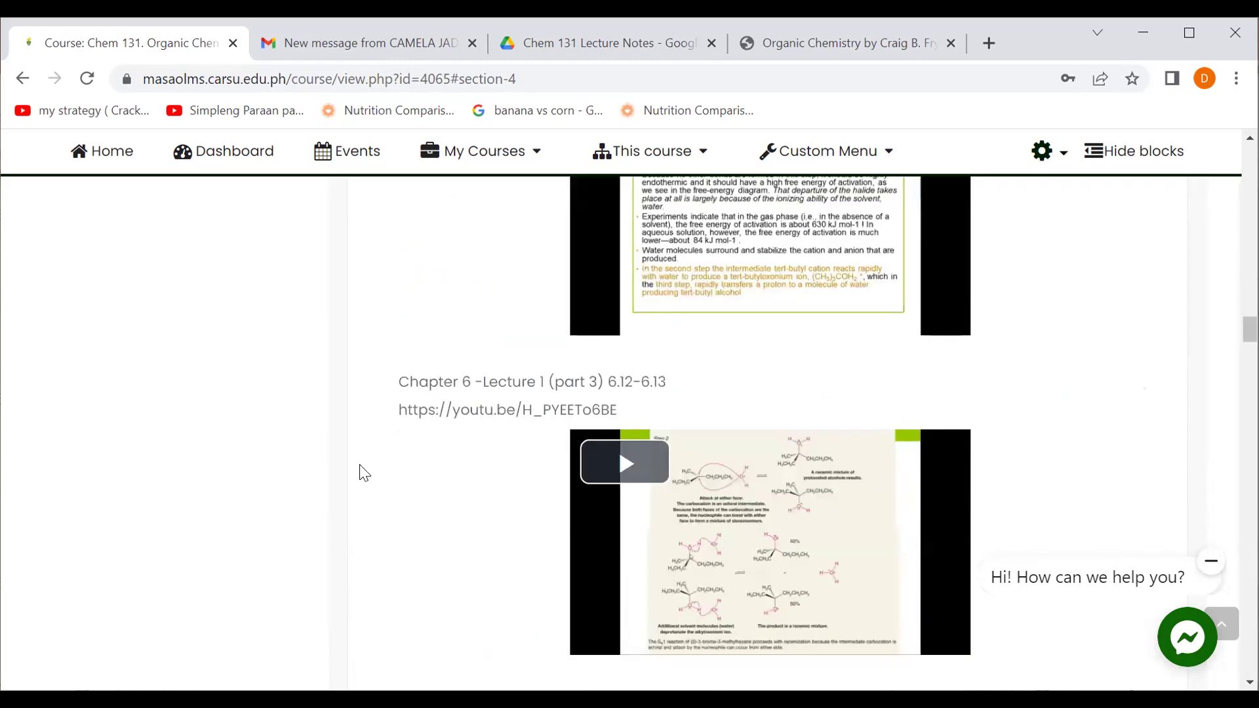
scroll(365, 472, down, 20)
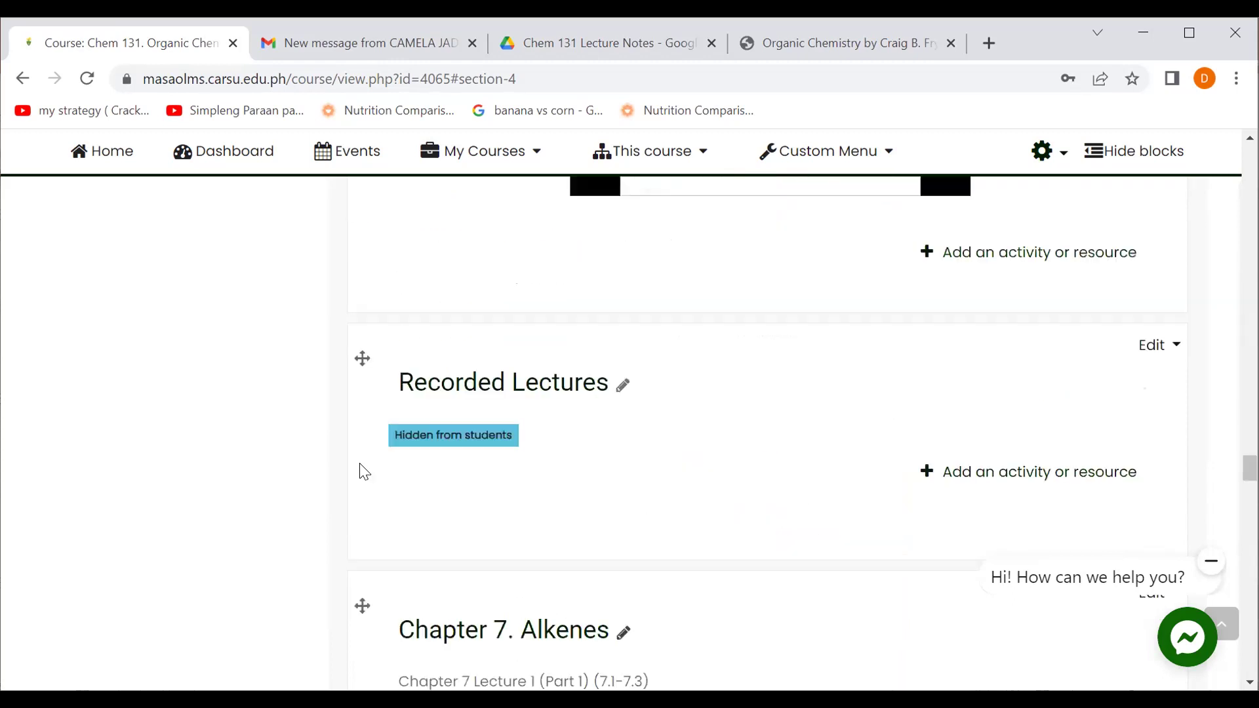
Step: Look through the recorded lecture videos in the Chapter 7 Alkenes section
scroll(364, 471, up, 3)
scroll(361, 470, down, 8)
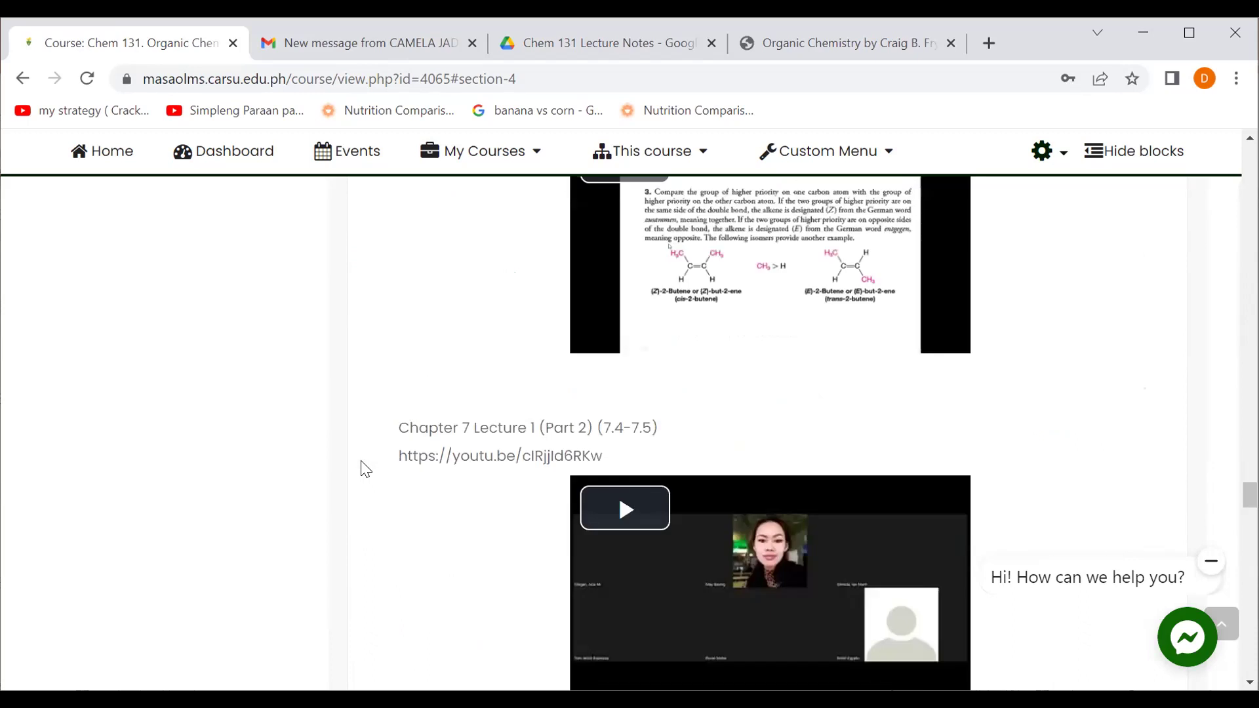
scroll(368, 469, down, 9)
scroll(368, 466, down, 20)
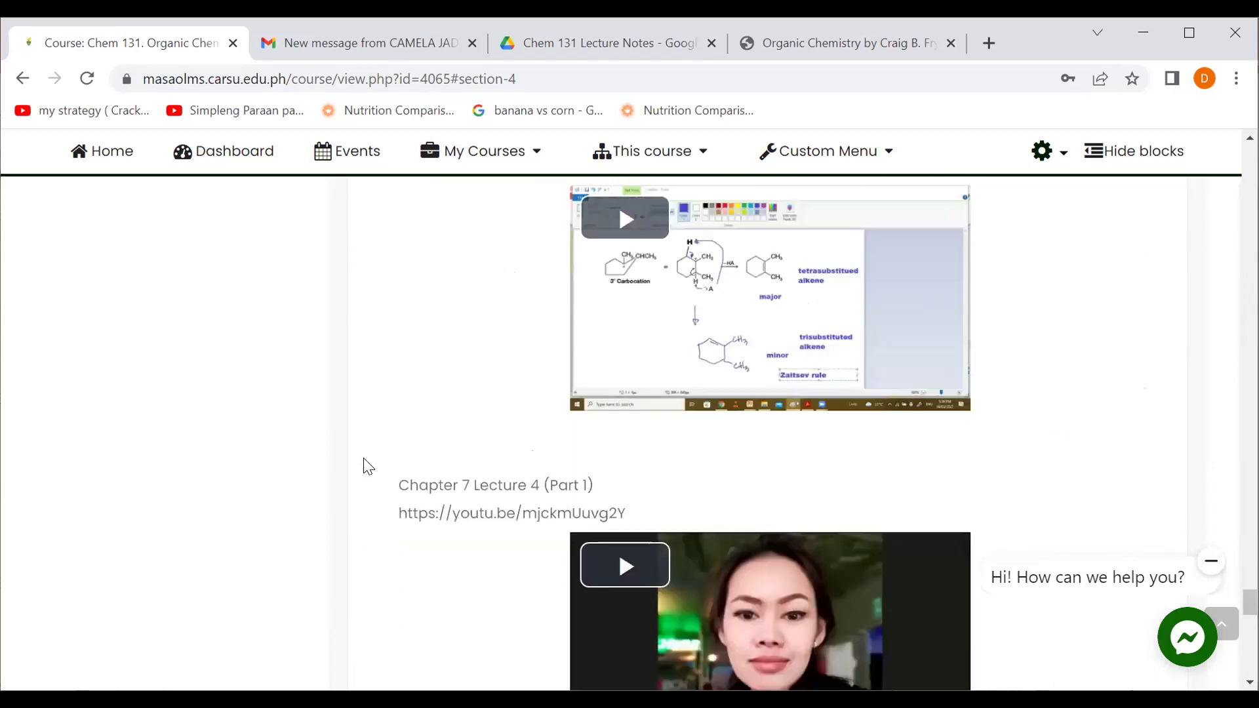
scroll(367, 466, down, 18)
scroll(367, 467, up, 3)
scroll(367, 466, up, 9)
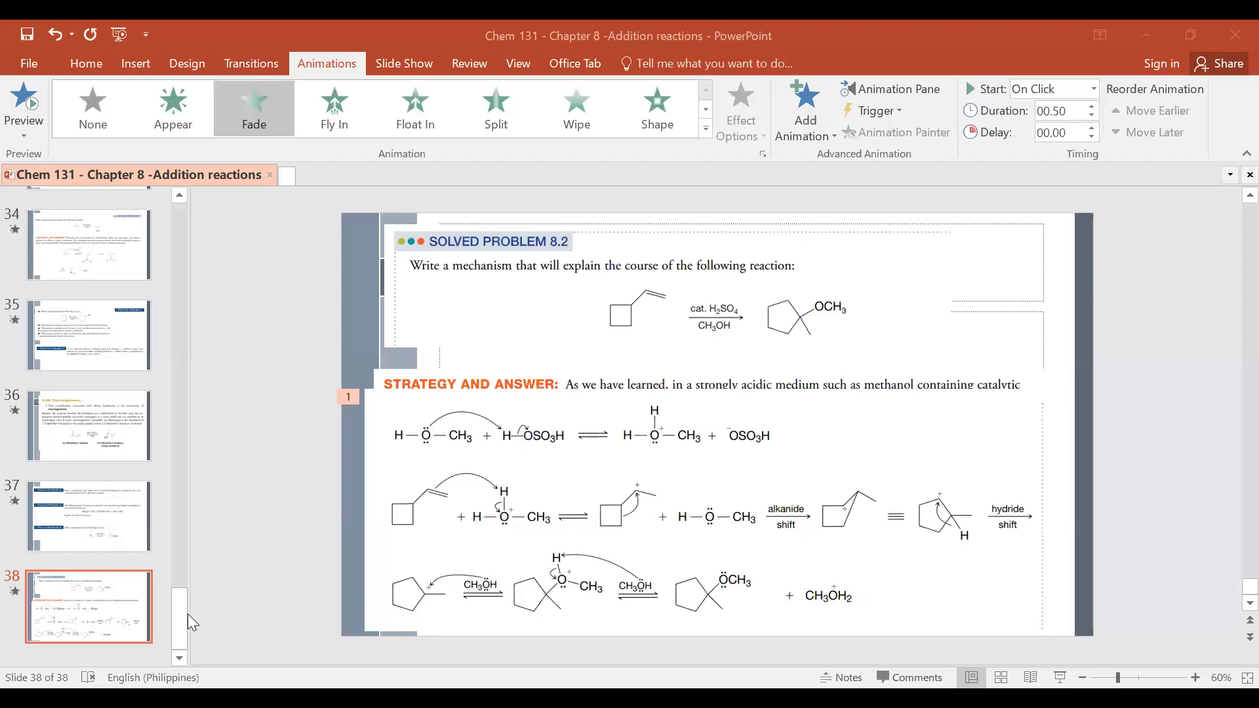
Step: Switch to the Chem 131 - Chapter 8 -Addition reactions presentation in PowerPoint and bring its first slide thumbnails into view
drag(187, 618, 184, 197)
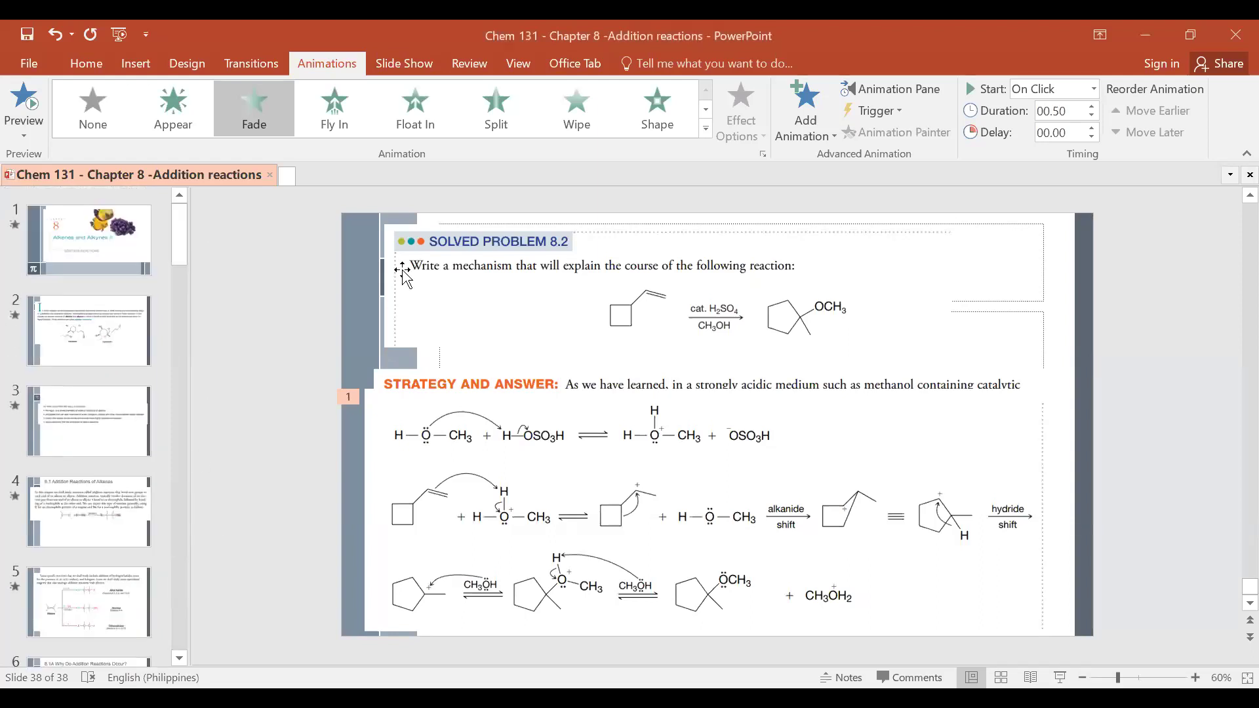